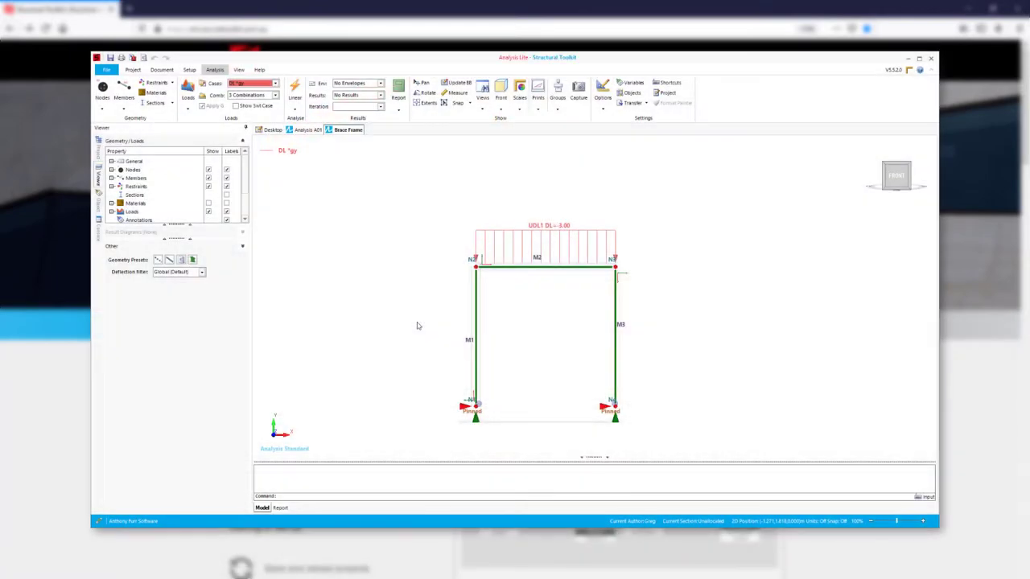
- Run the linear analysis on the brace frame and the 3D tower models, closing each analysis report
key(F5)
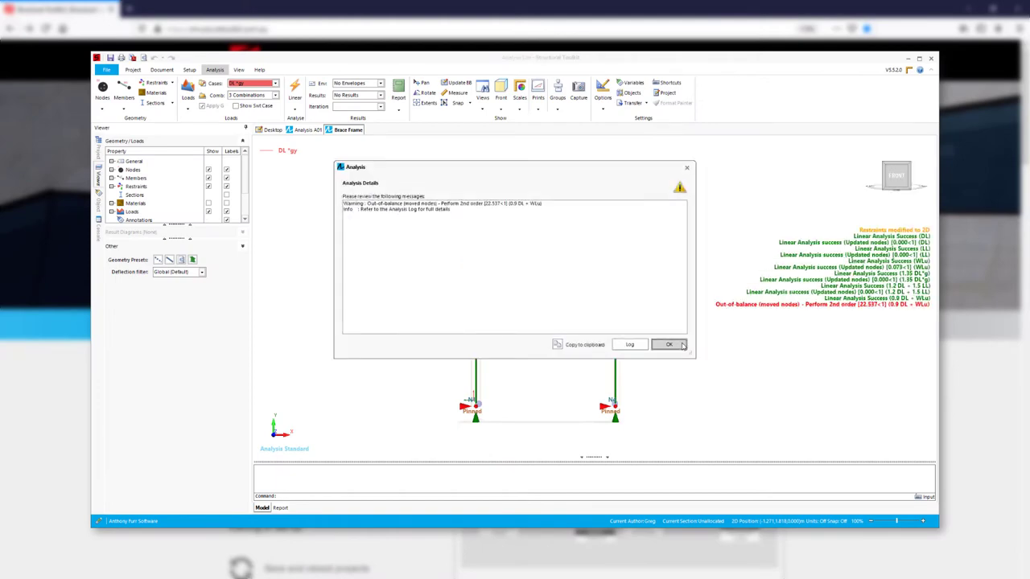
click(680, 345)
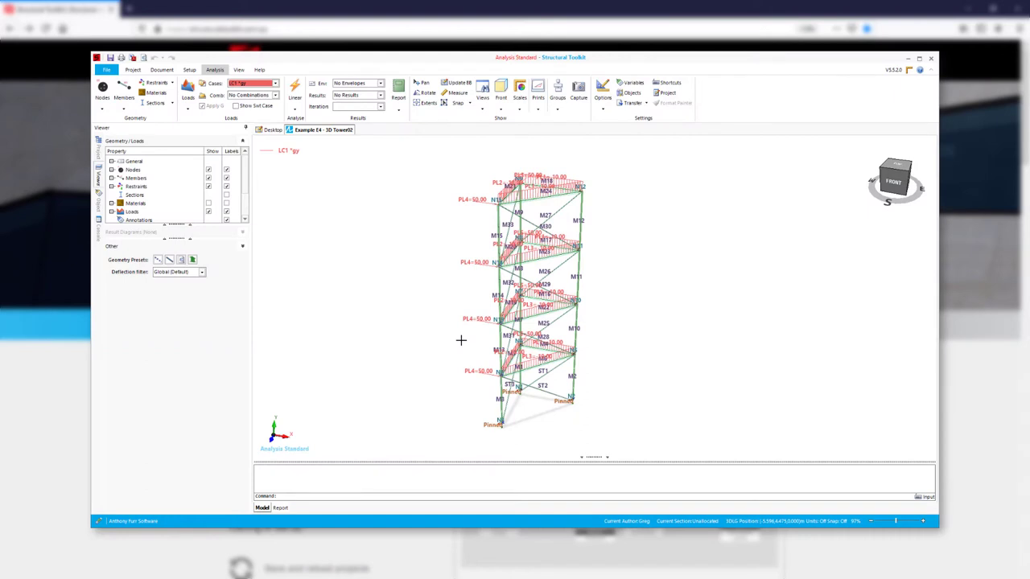
key(F5)
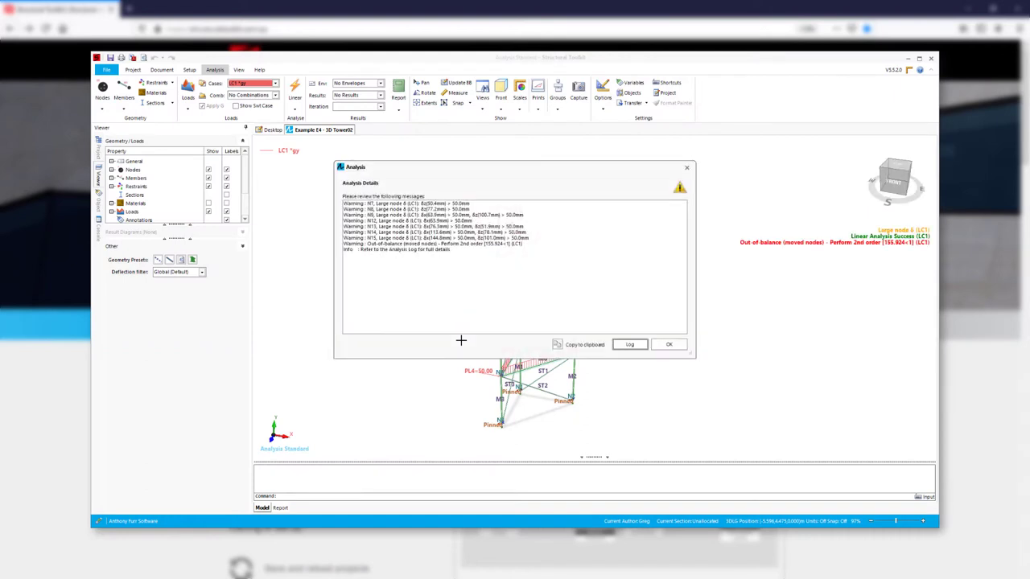
click(666, 347)
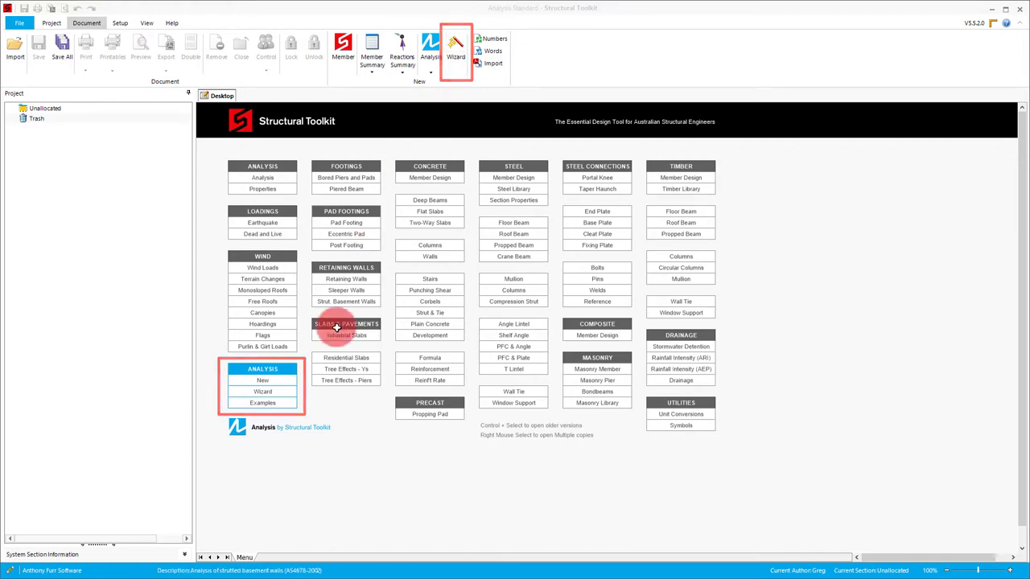
- Start a propped beam with the analysis wizard and give it a left cantilever
click(283, 392)
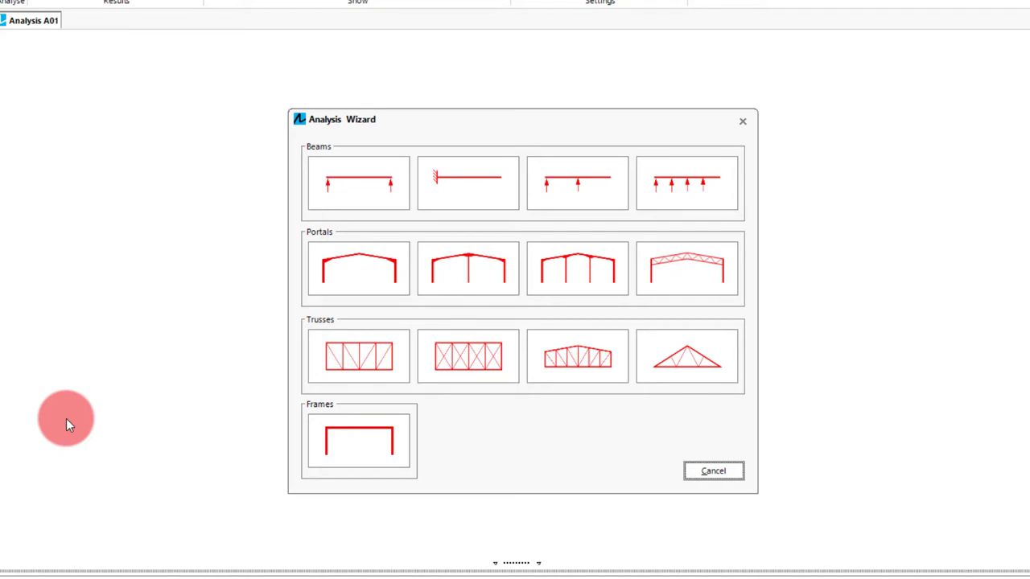
click(566, 190)
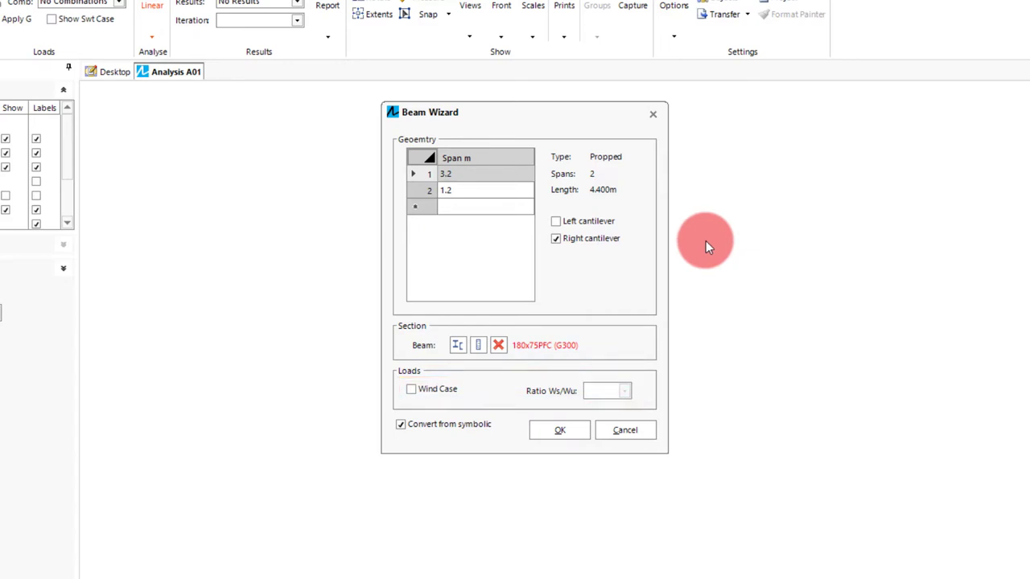
click(555, 221)
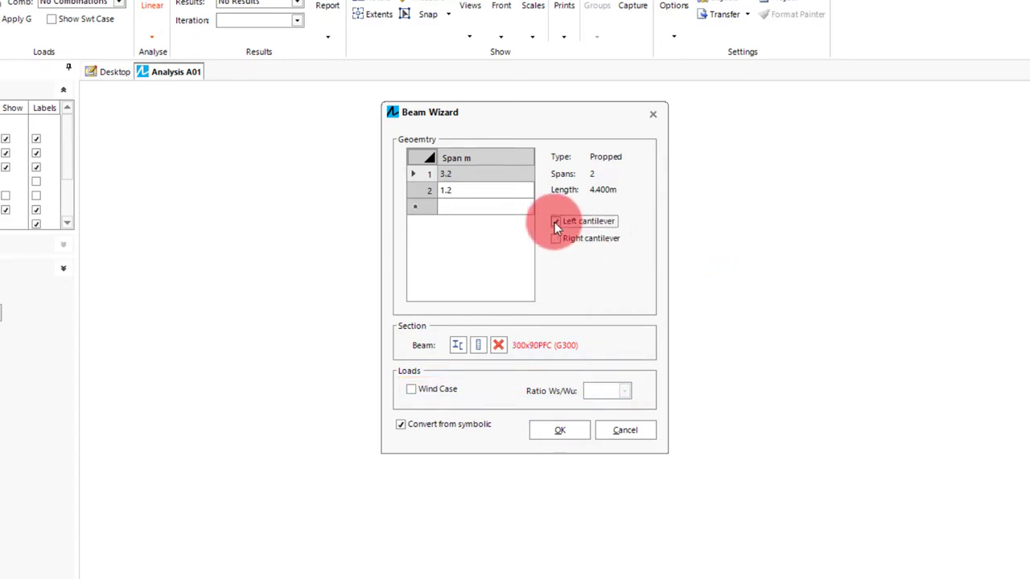
- Define four beam spans of 1, 3, 2 and 1.5 m
click(471, 177)
text(1)
key(Return)
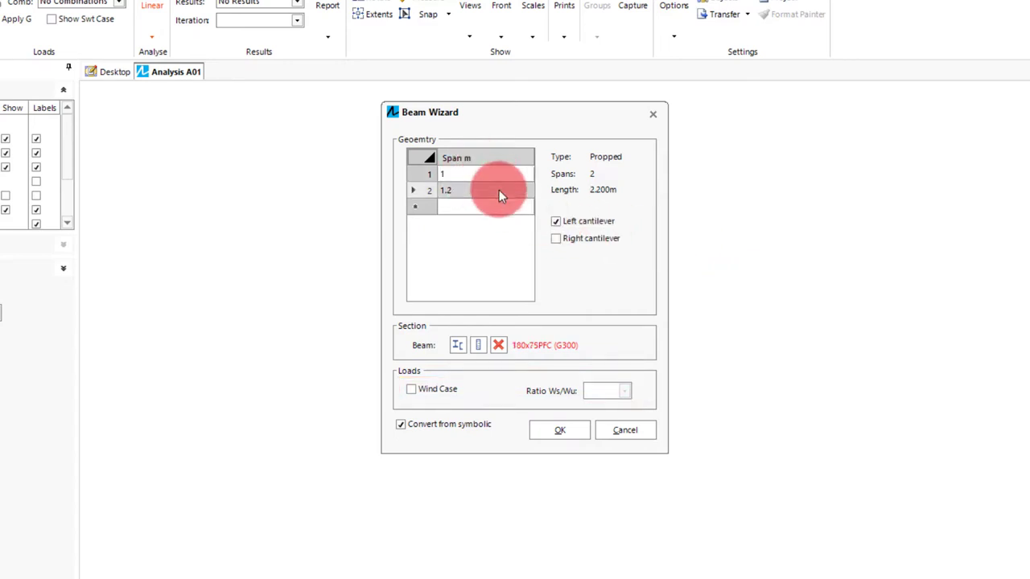
text(3)
key(Return)
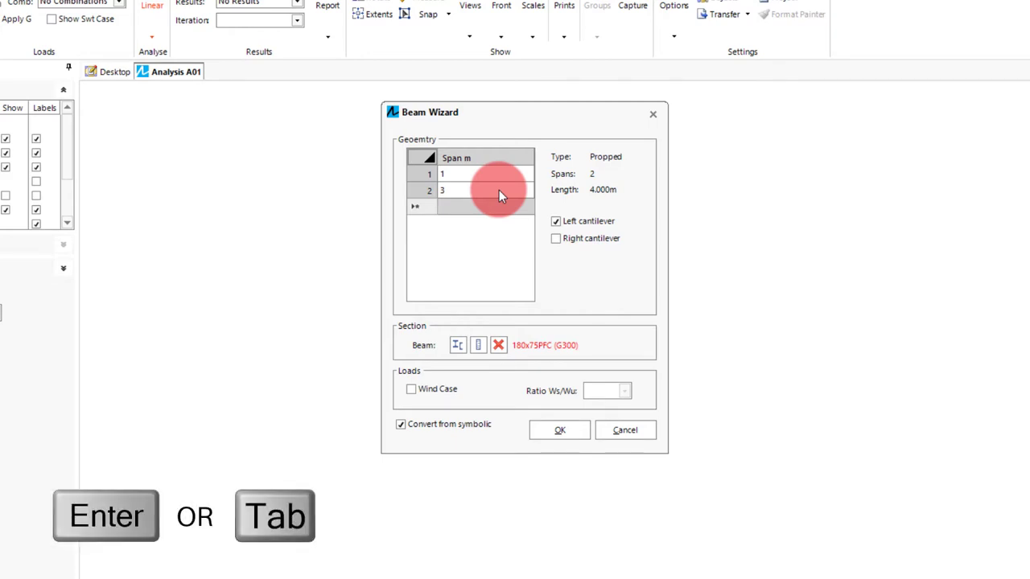
text(2)
key(Return)
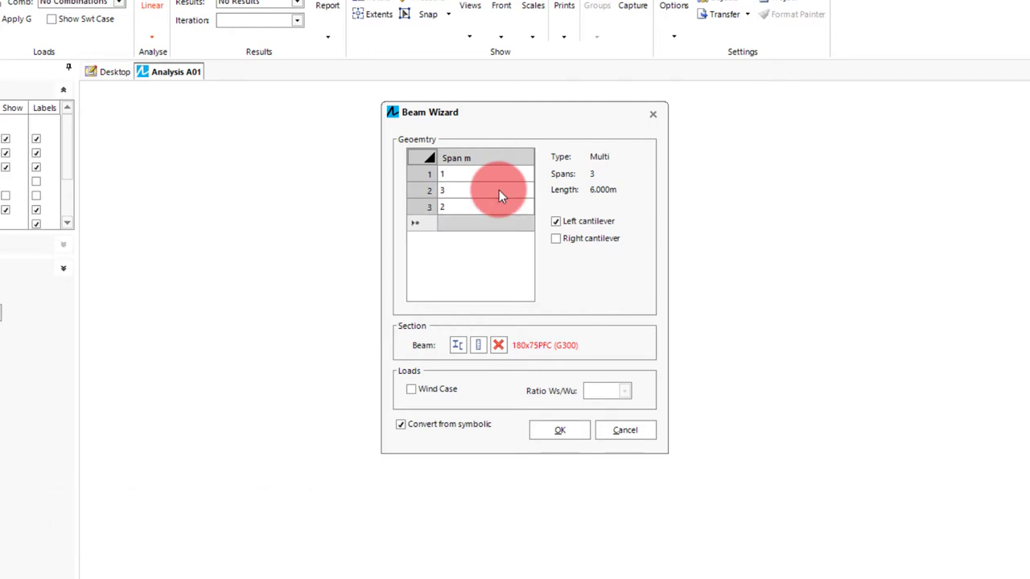
text(1.5)
key(Return)
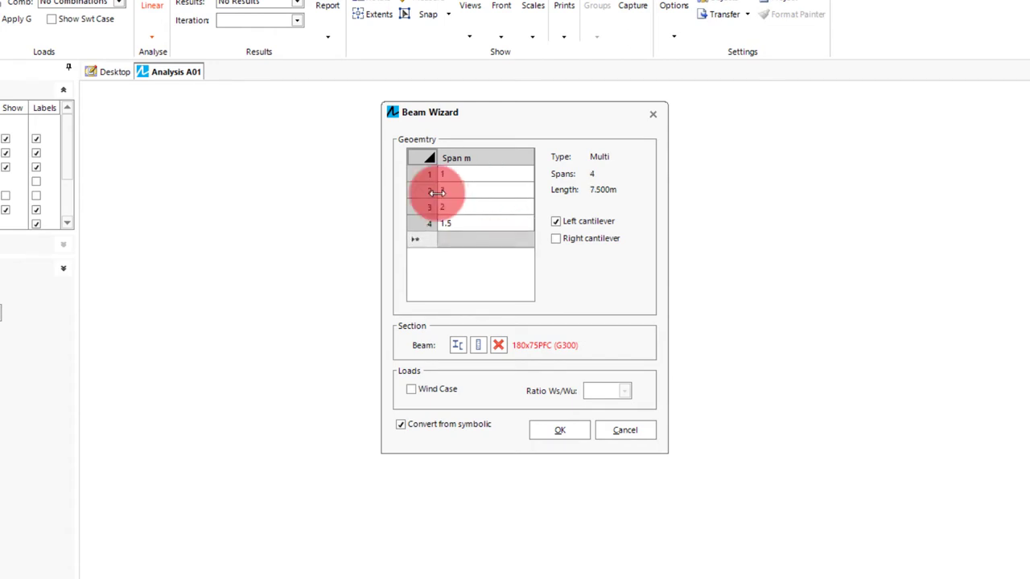
- Generate the beam as Analysis A01 with a 200x75PFC (G300) section and the wind case included
click(457, 345)
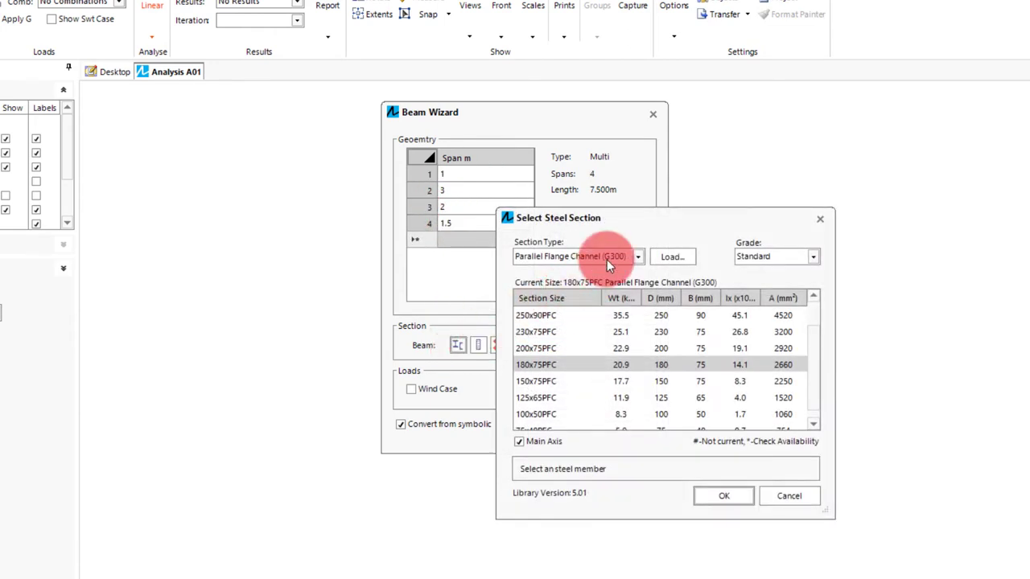
double_click(543, 350)
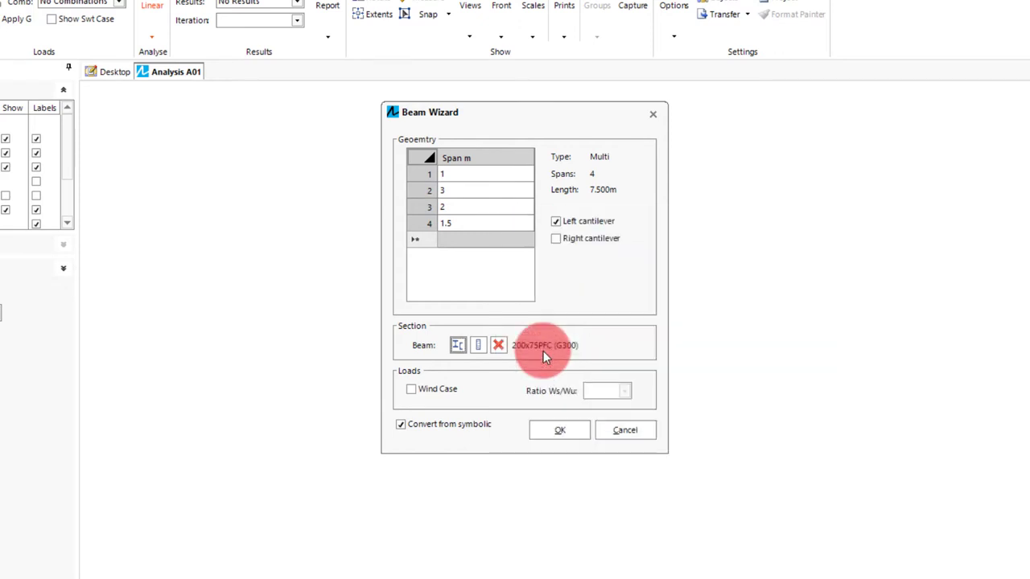
click(413, 390)
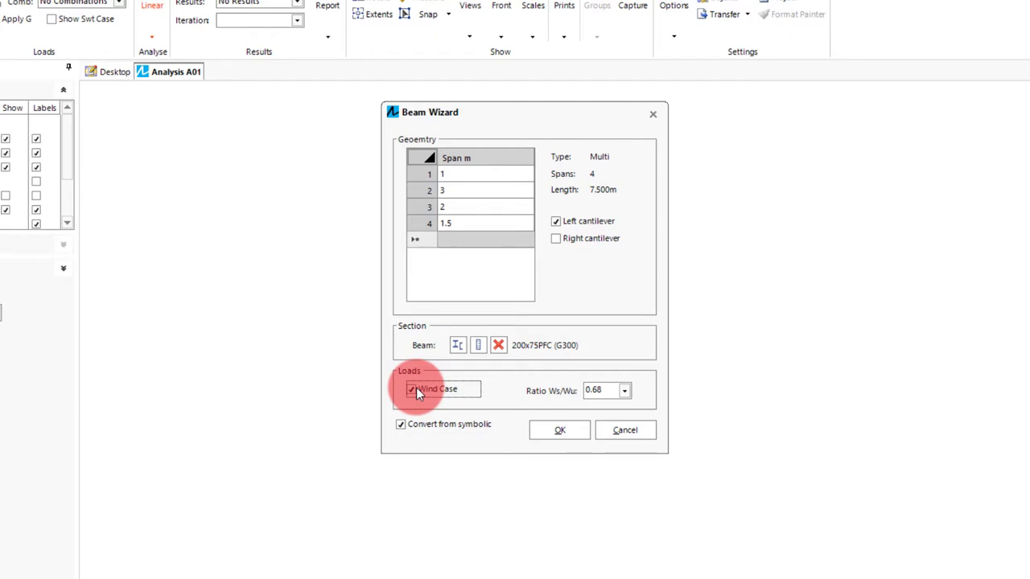
click(582, 434)
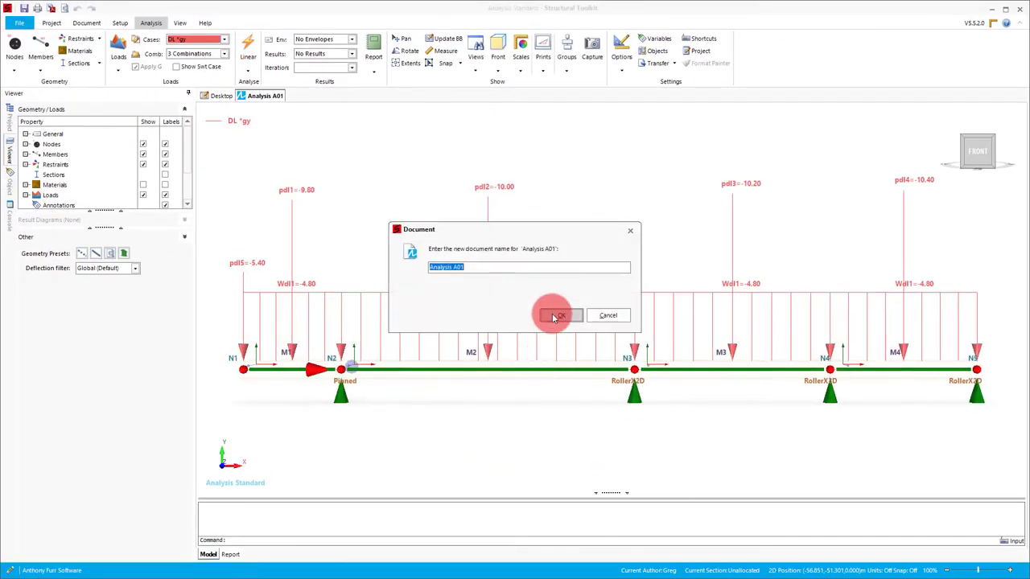
click(552, 315)
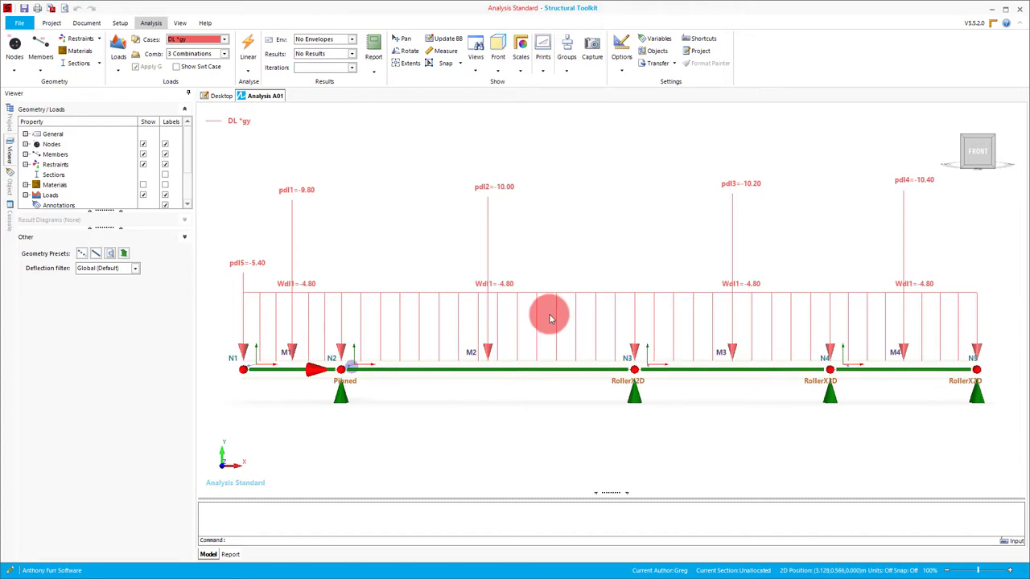
- Show the LL and WLu load cases on the beam together with DL
click(201, 39)
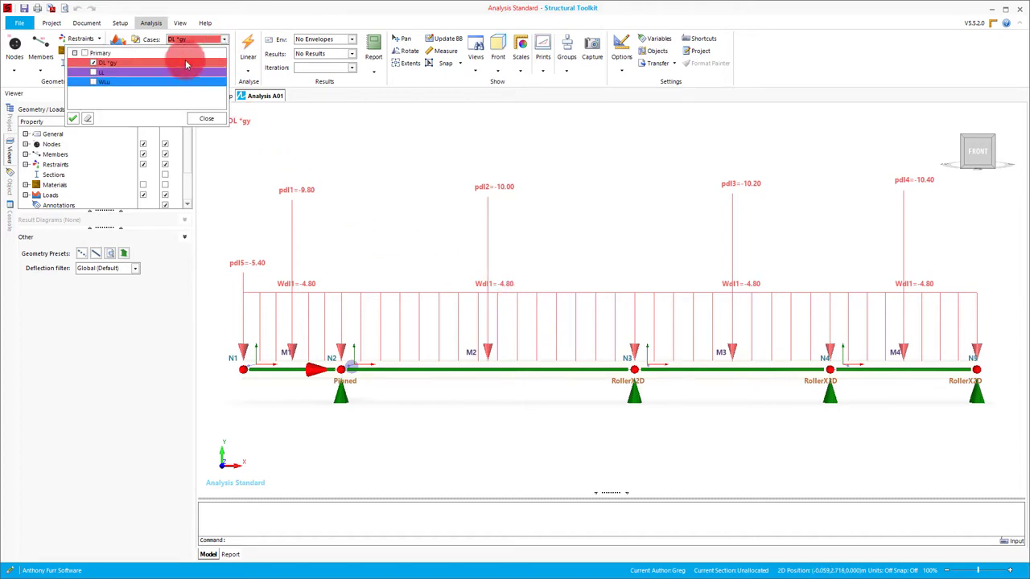
click(94, 74)
click(95, 83)
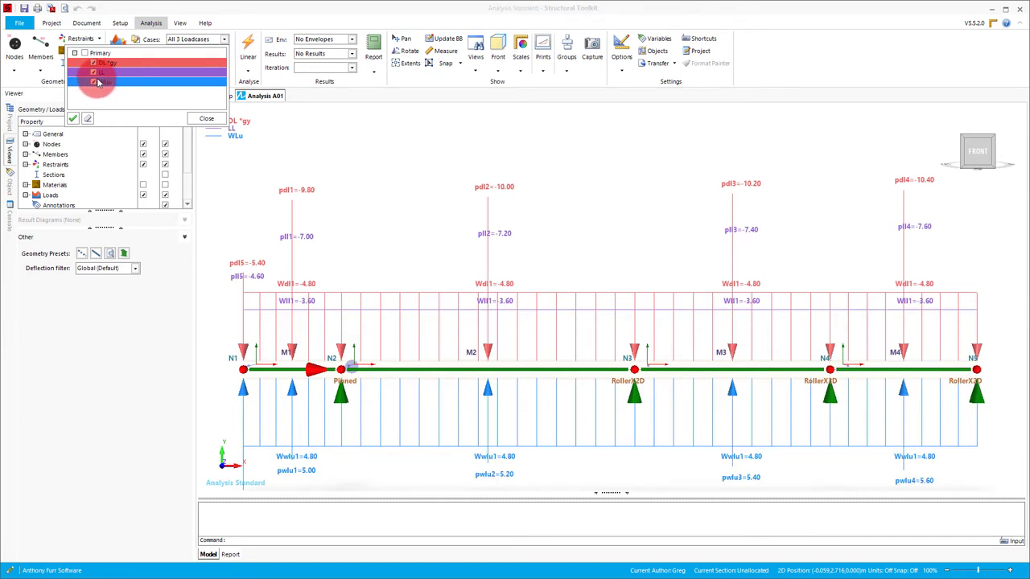
click(169, 102)
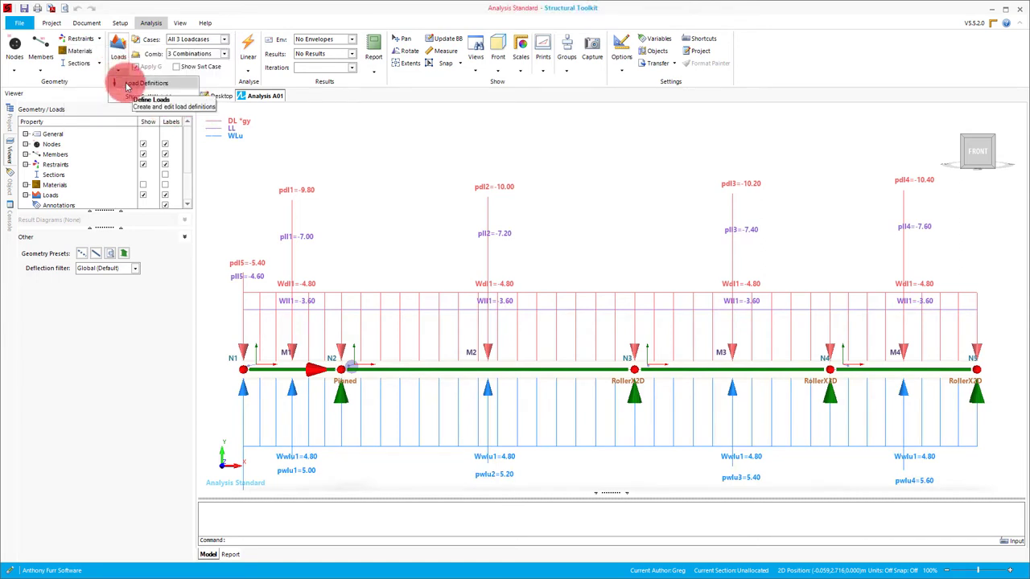
- Look up the Wdl1 load definition and review the beam's load combinations
click(123, 82)
click(590, 267)
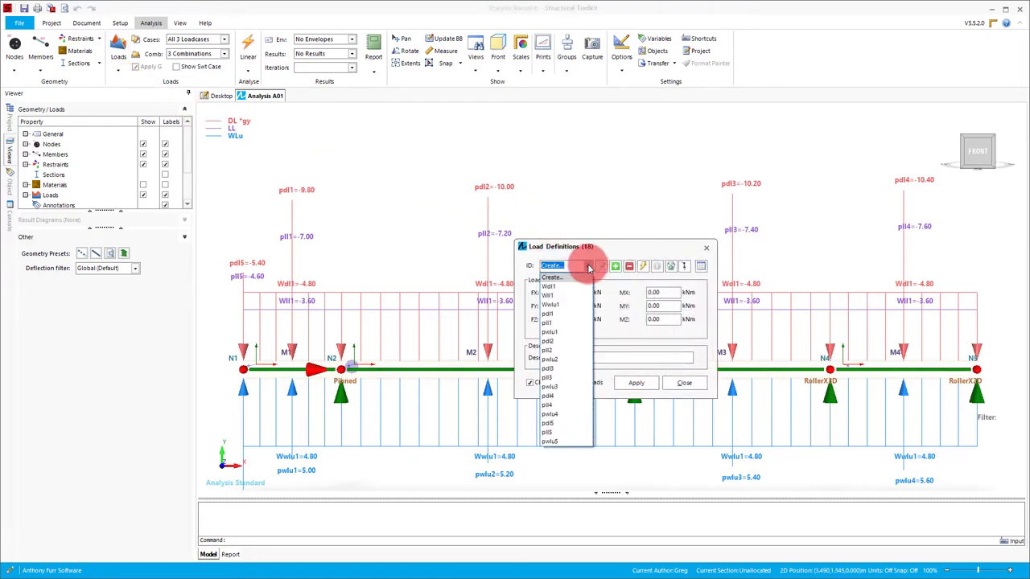
click(574, 287)
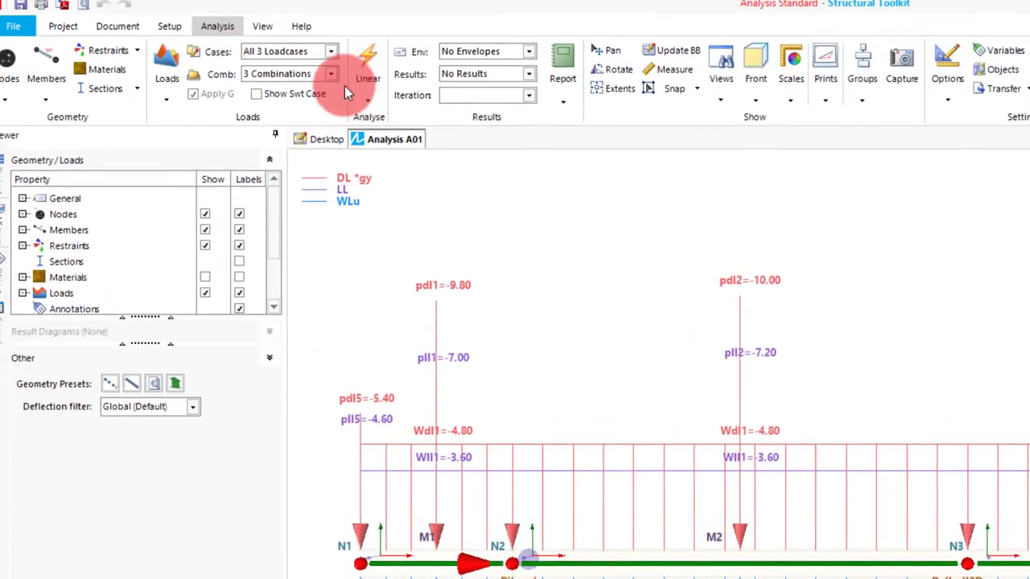
click(352, 89)
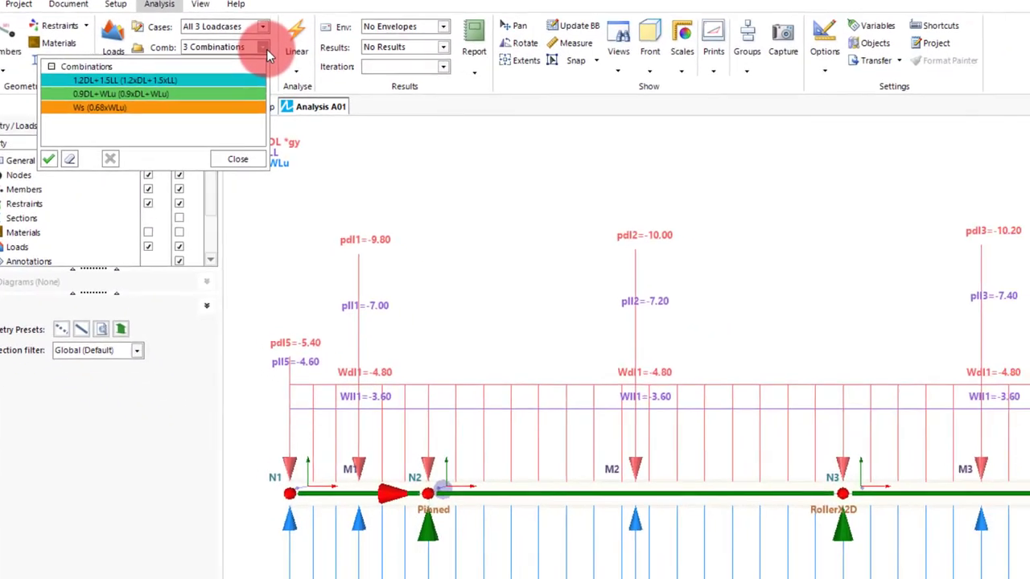
click(353, 86)
- Start a second wizard analysis for a standard portal frame
click(112, 36)
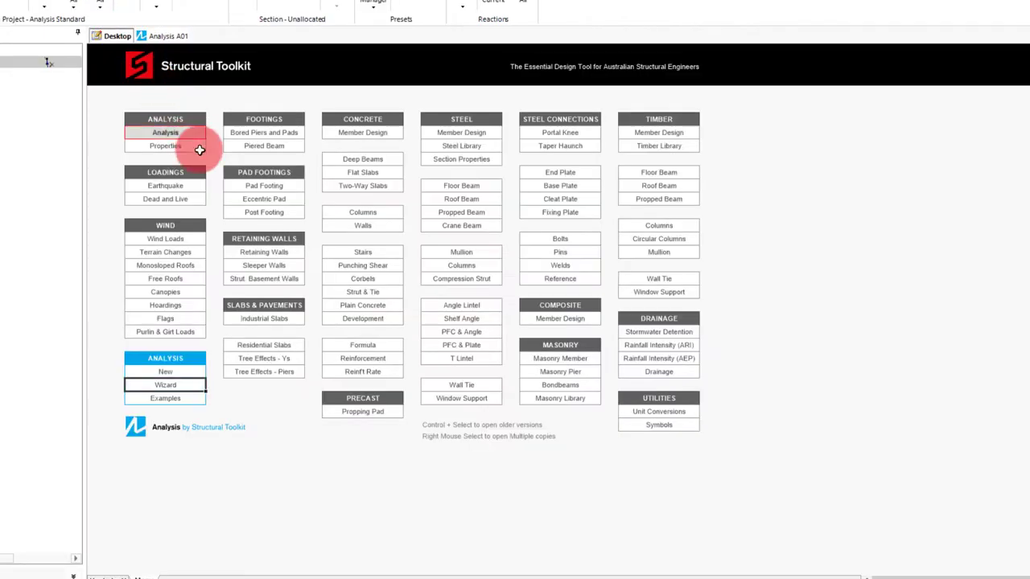
click(197, 385)
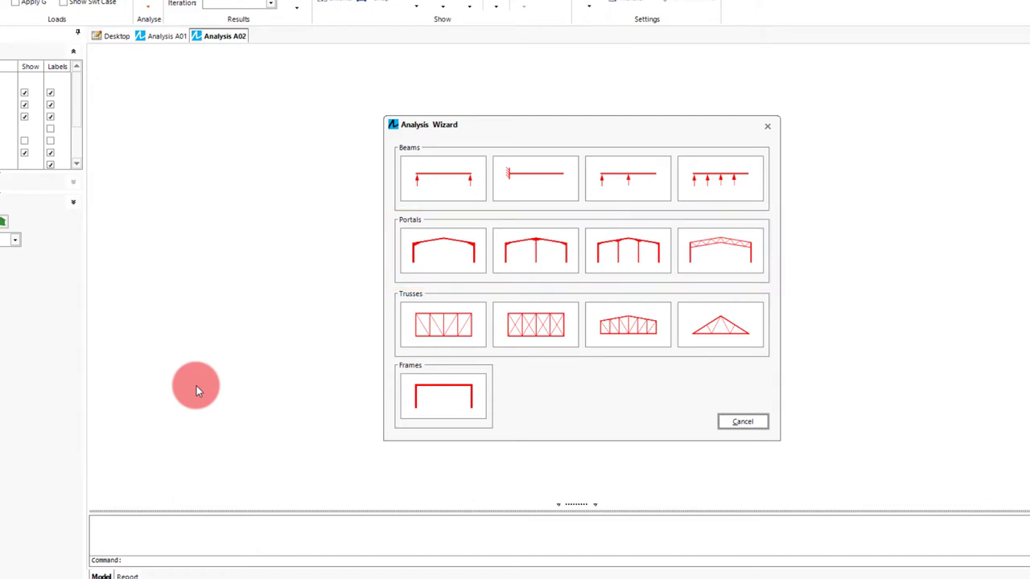
click(435, 255)
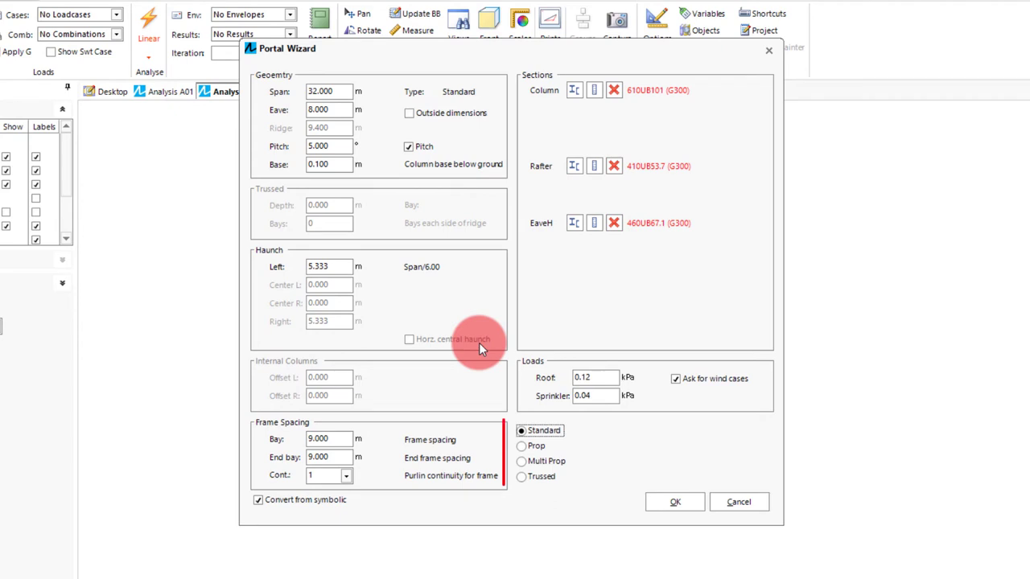
- Compare the Prop, Multi Prop and Trussed portal types, returning to Standard
click(522, 447)
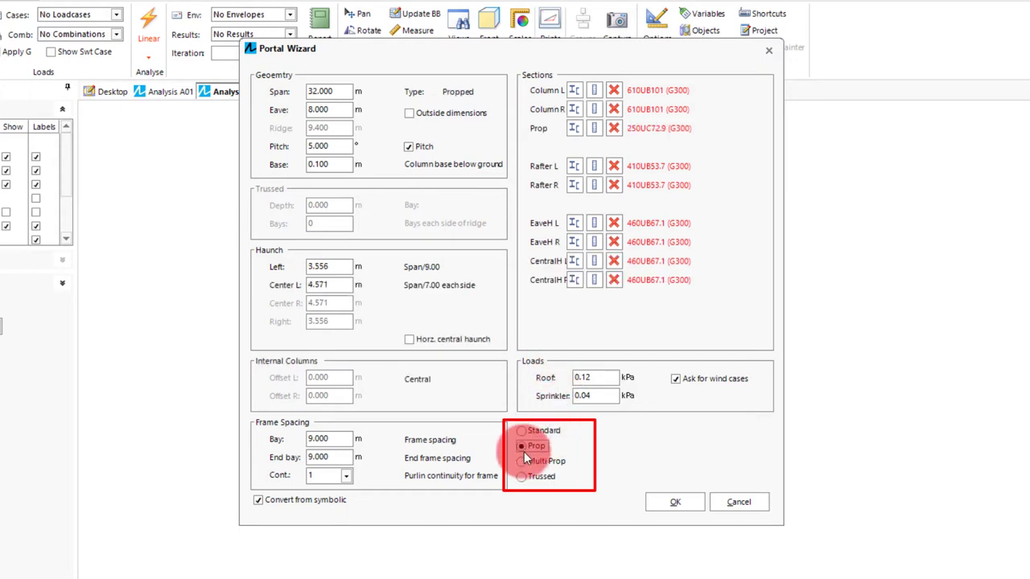
click(523, 461)
click(521, 478)
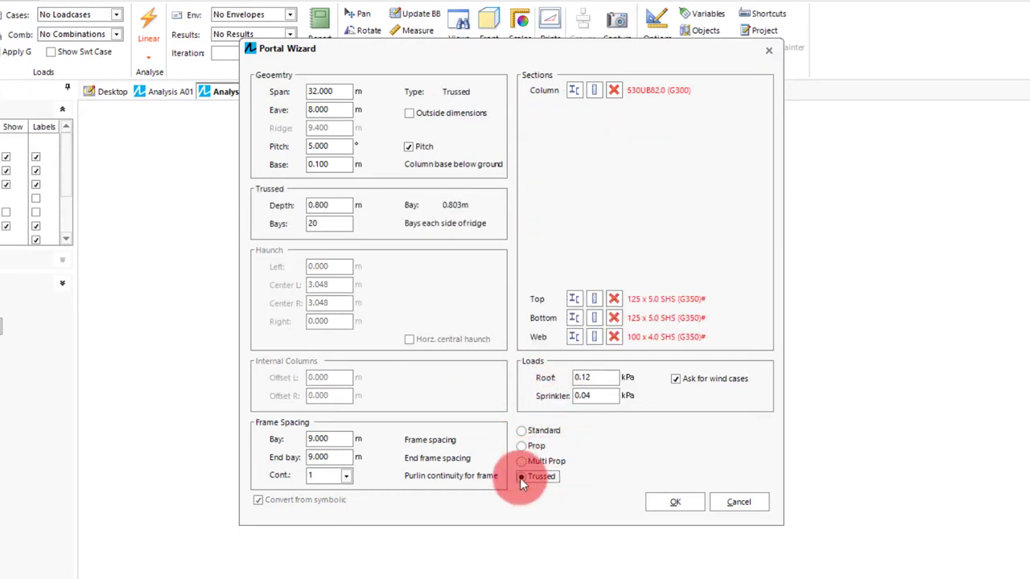
click(522, 432)
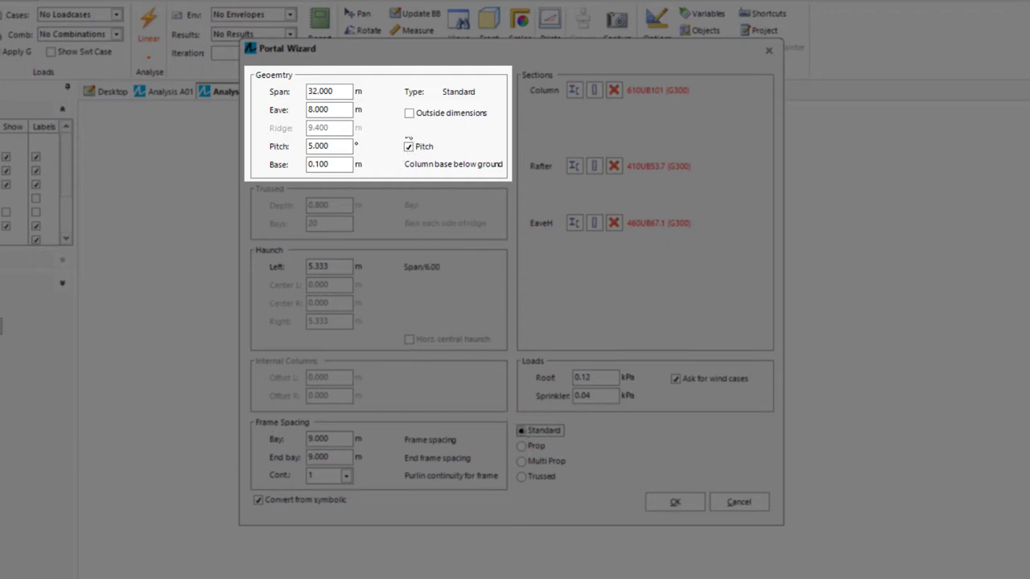
- Switch the portal geometry to ridge height entry and back to pitch entry
click(409, 148)
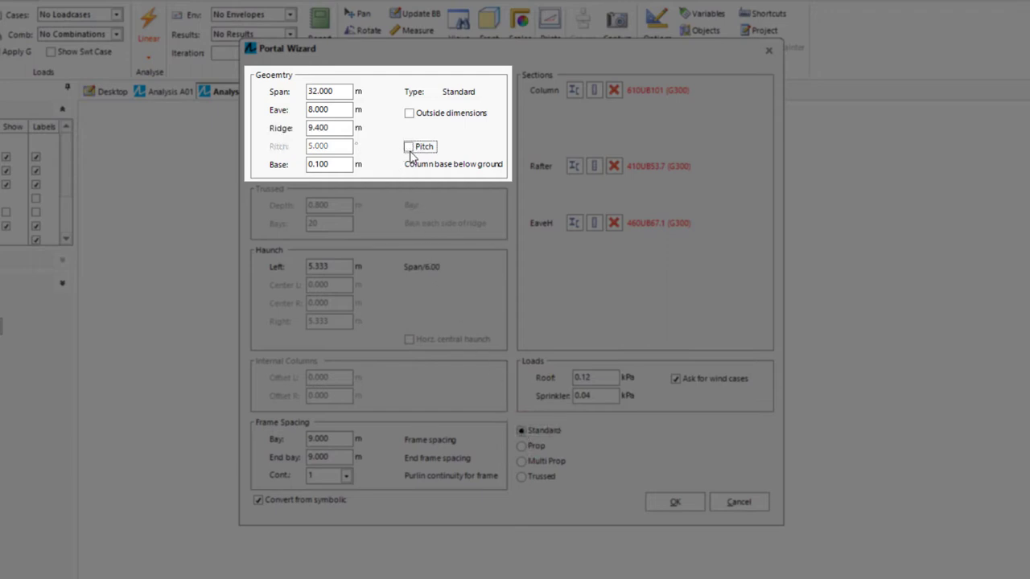
click(409, 148)
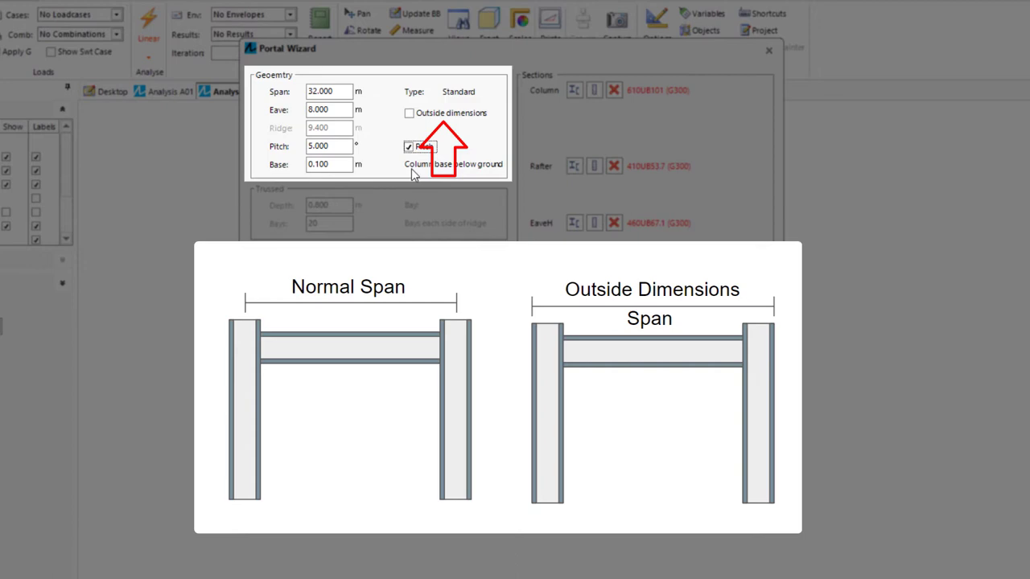
click(412, 170)
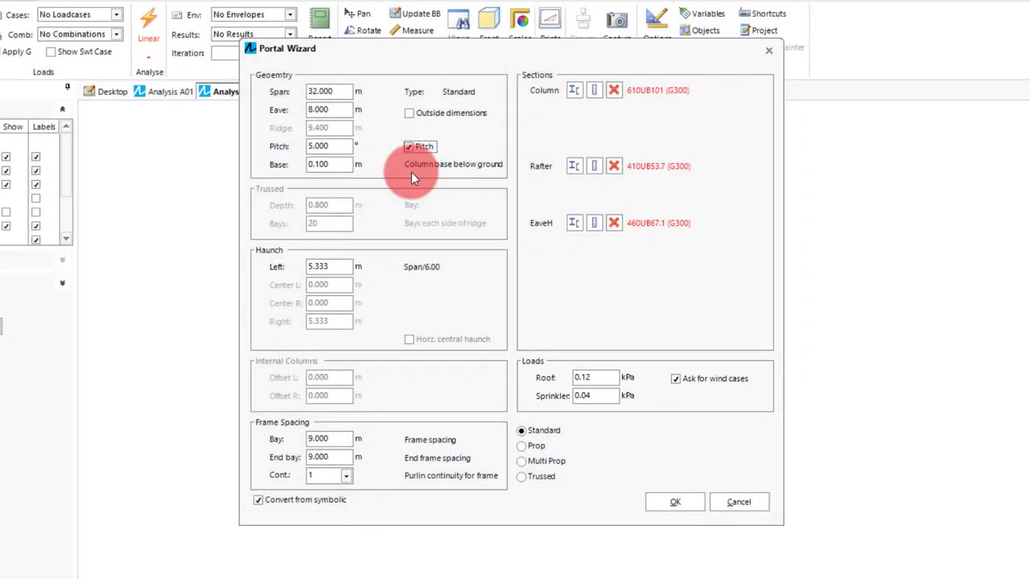
- Accept the portal frame geometry and set its wind loading to the West direction with 5 spans
click(666, 508)
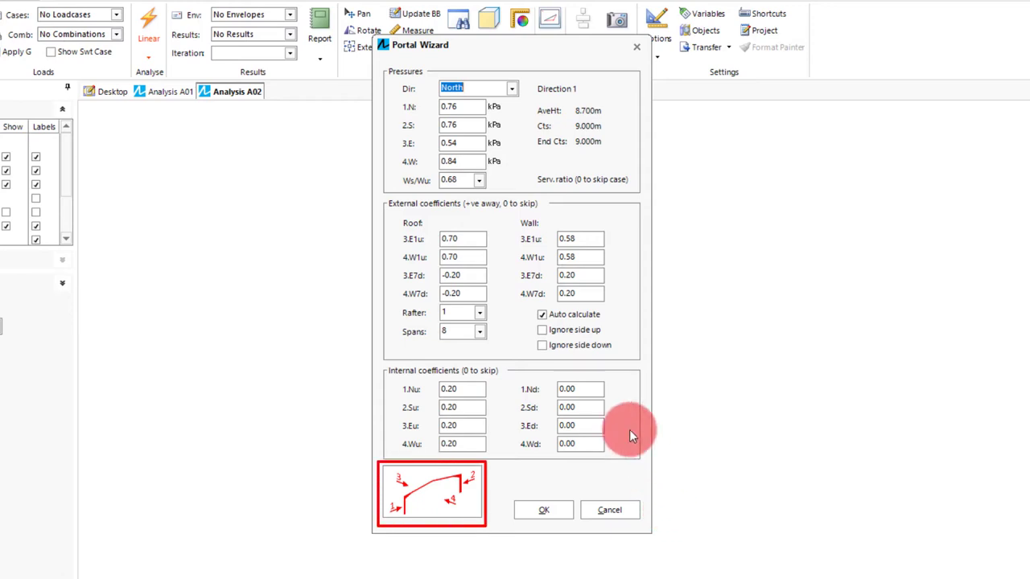
click(513, 86)
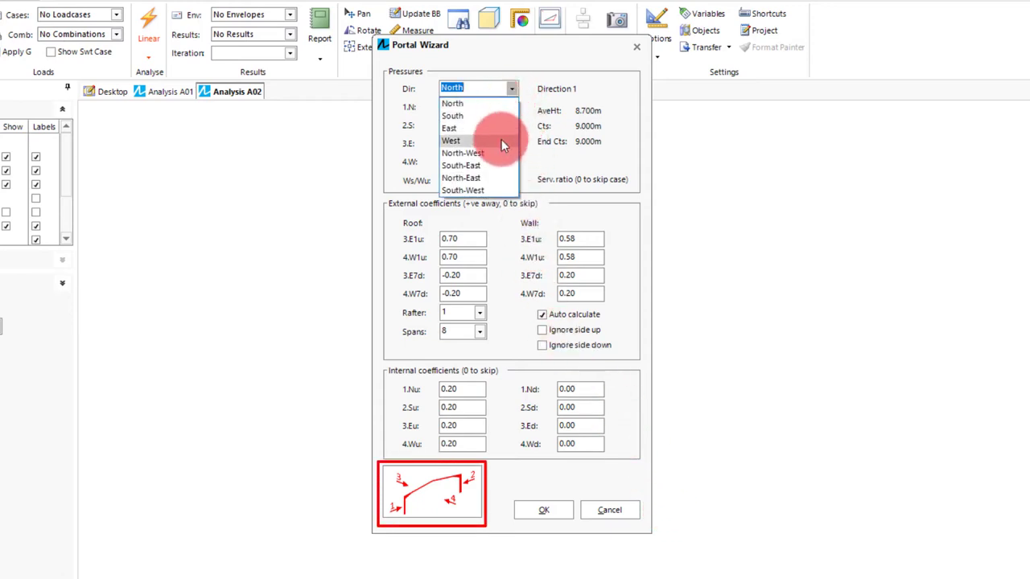
click(499, 141)
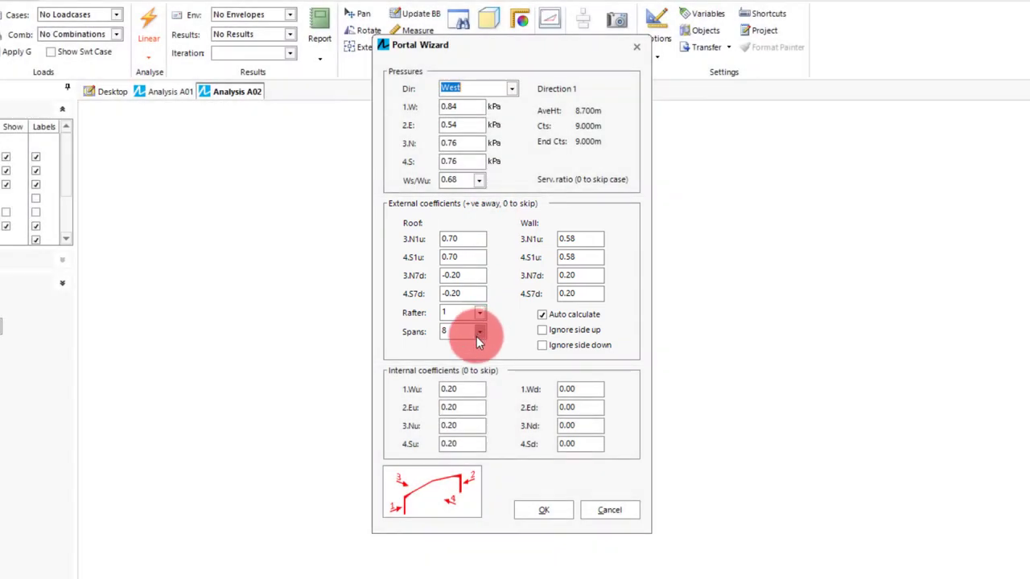
click(479, 332)
click(469, 385)
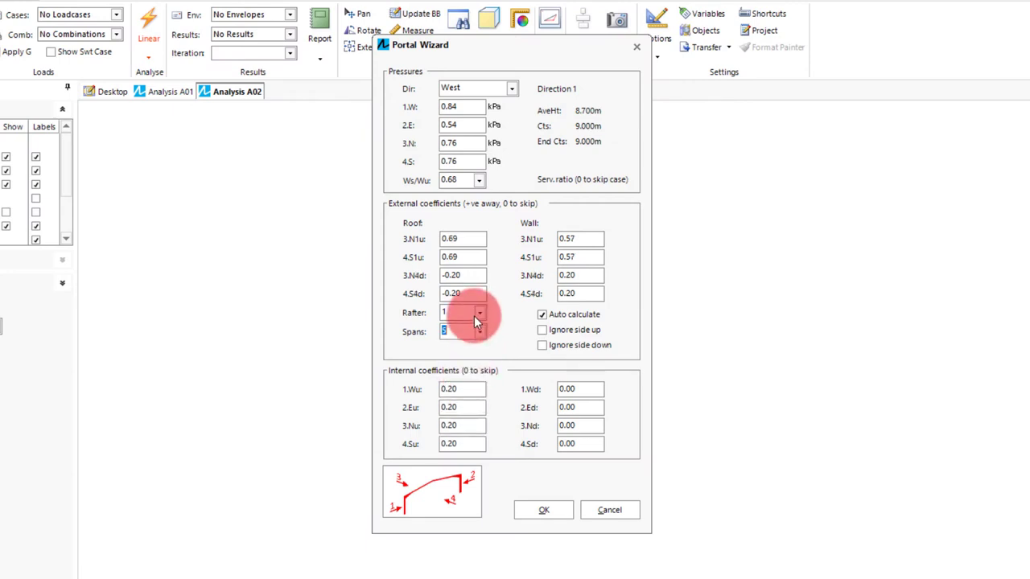
- Set the wind loading rafter to 3 and generate the portal frame with live load on the middle part of the rafter, keeping the default document name
click(476, 315)
click(478, 354)
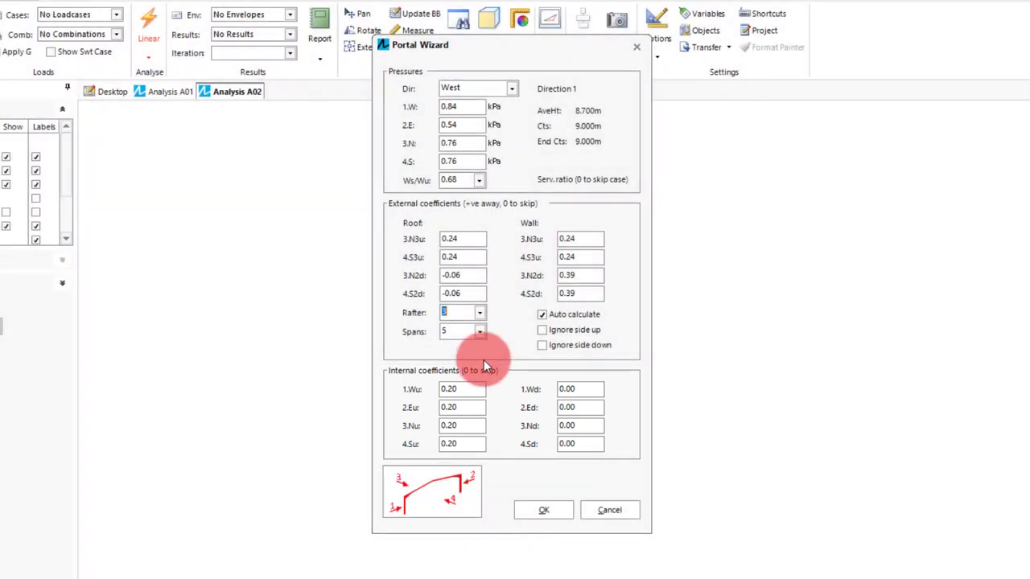
click(539, 502)
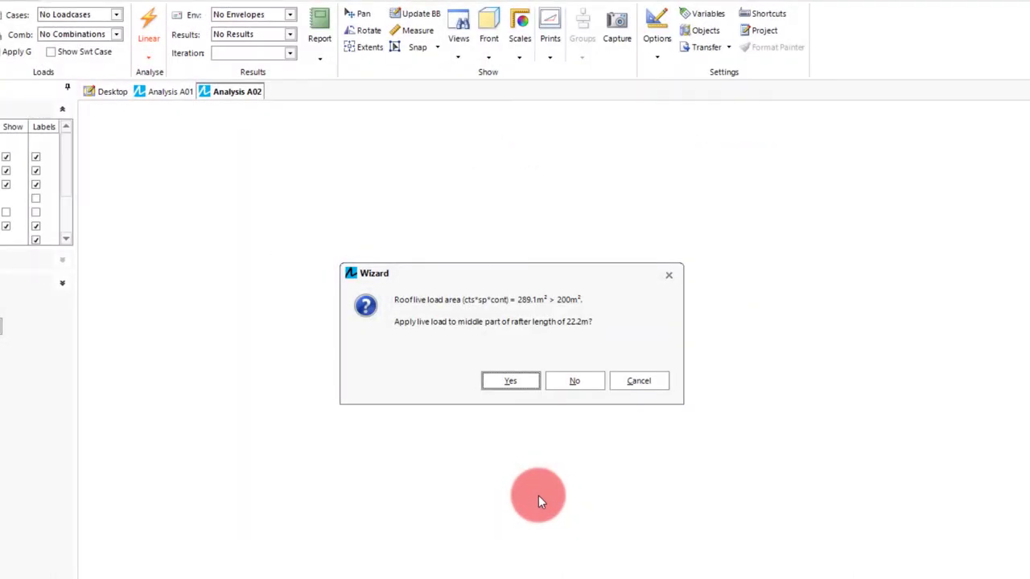
click(510, 381)
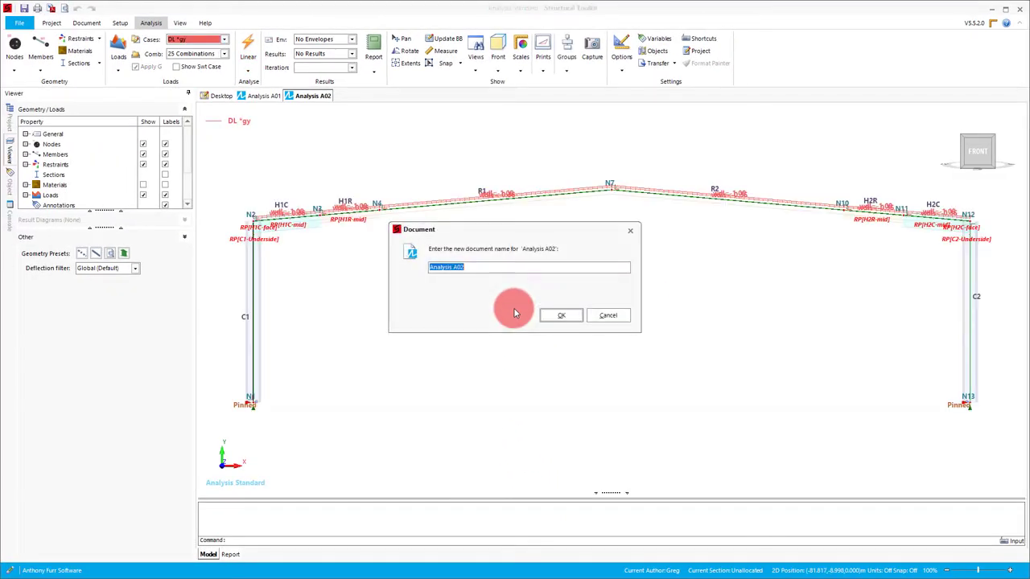
click(555, 315)
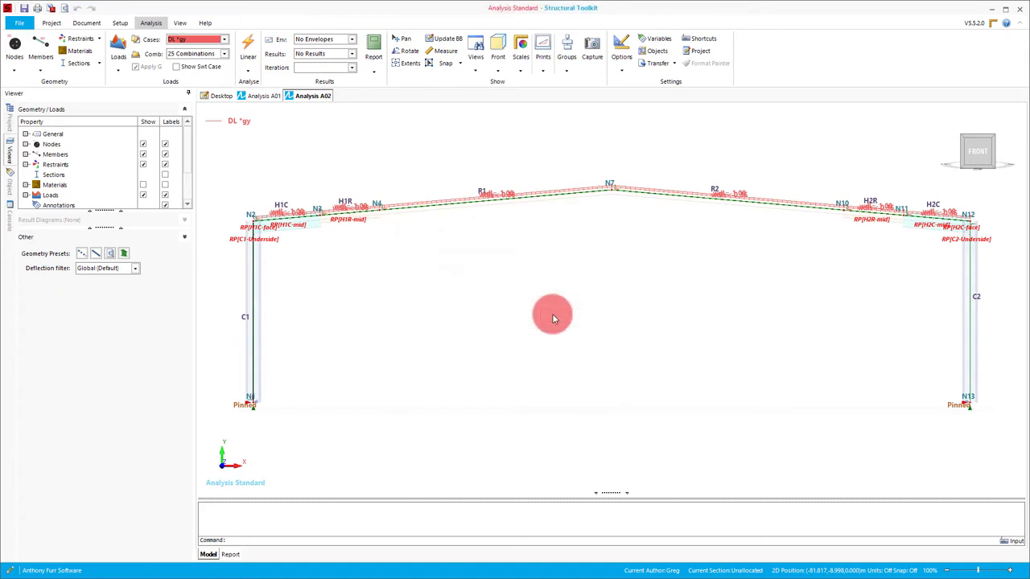
- Review the full lists of generated load cases and load combinations for the portal frame
click(225, 40)
drag(223, 62, 223, 102)
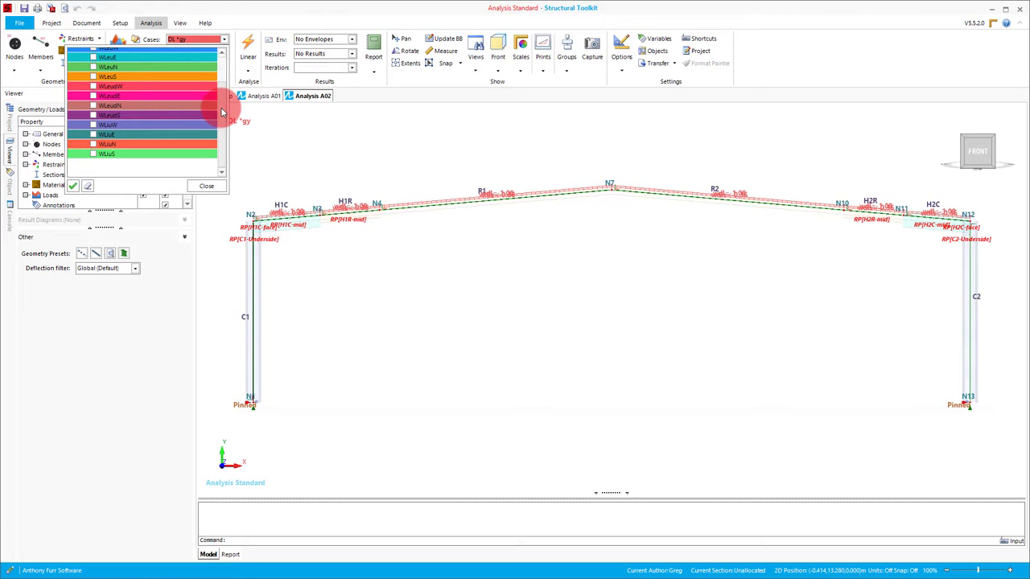
click(224, 39)
click(224, 54)
drag(222, 72, 224, 128)
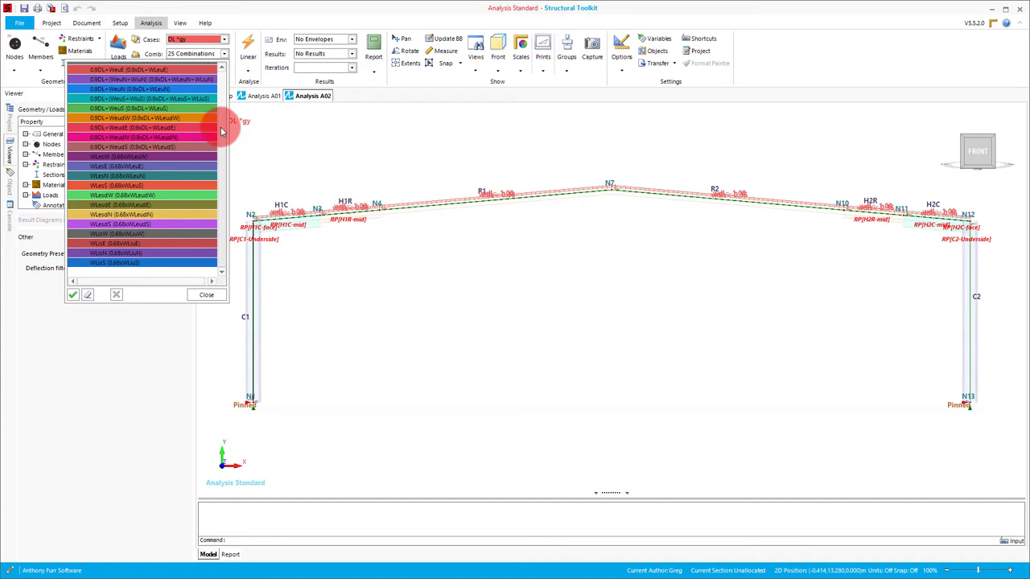
click(223, 55)
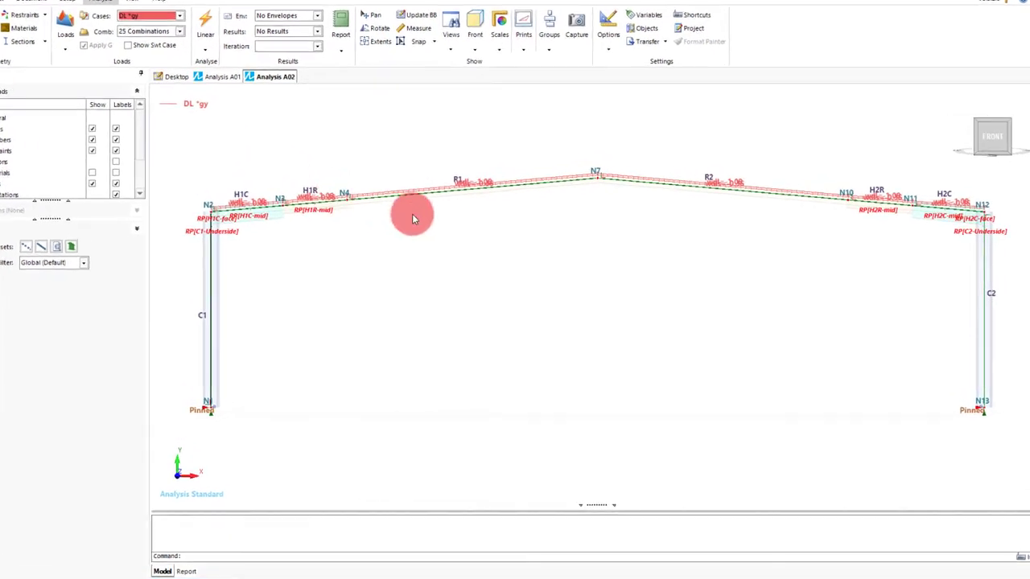
- Inspect the FY expression of the wdl load in the load definitions
click(412, 214)
click(569, 259)
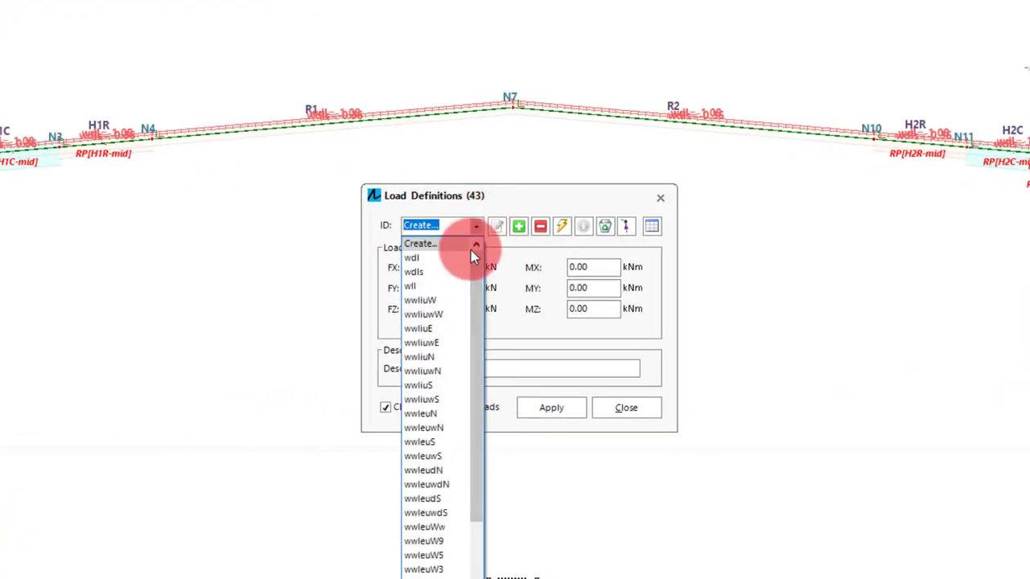
click(463, 258)
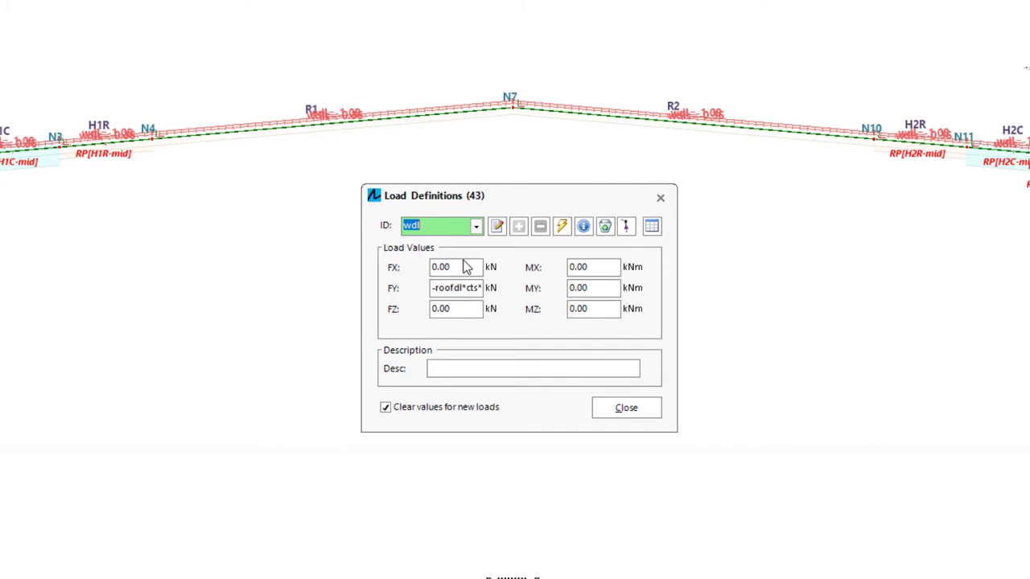
double_click(471, 287)
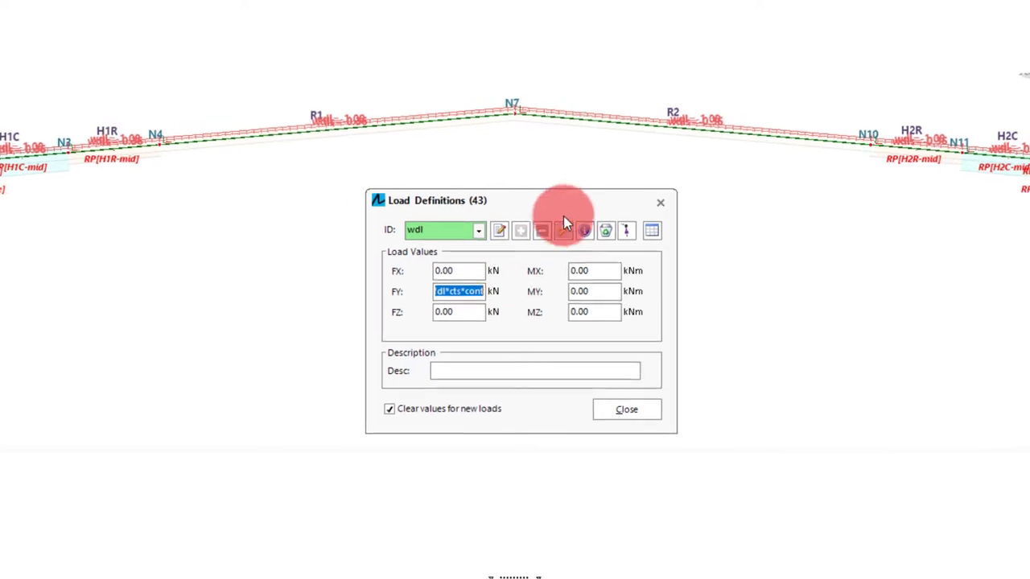
click(660, 197)
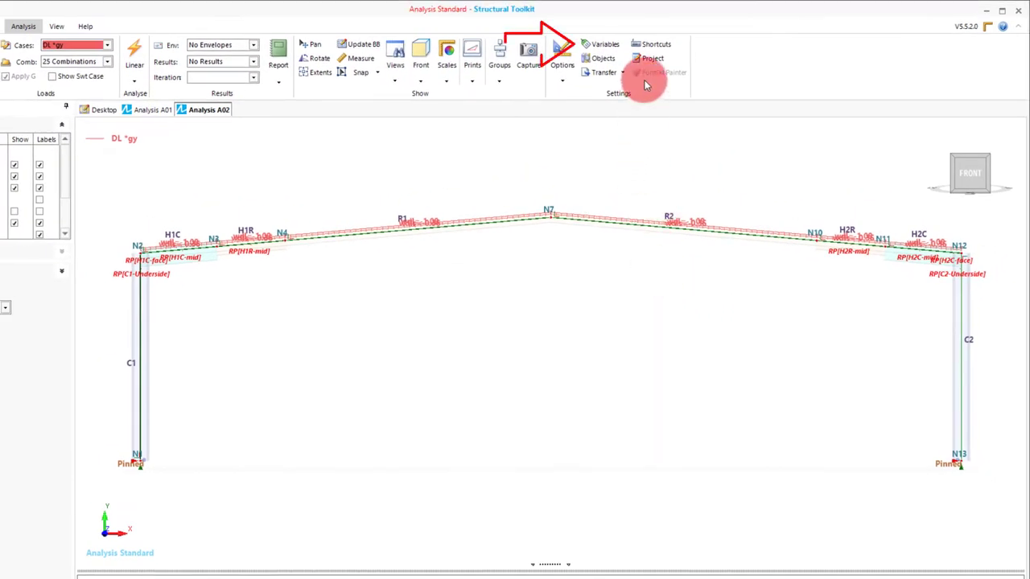
- Look up the roofdl roof dead load variable among the analysis variables
click(607, 46)
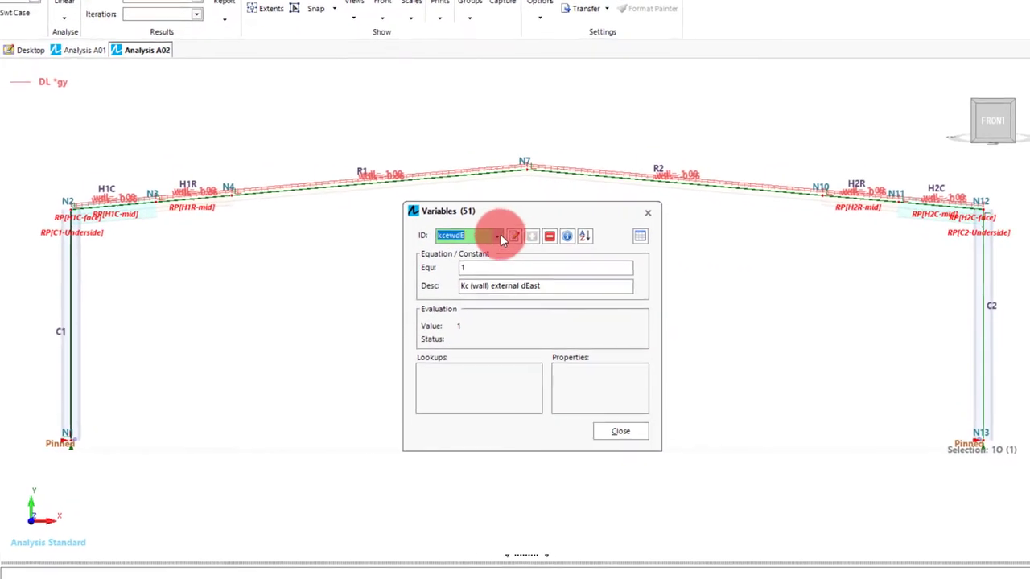
click(524, 276)
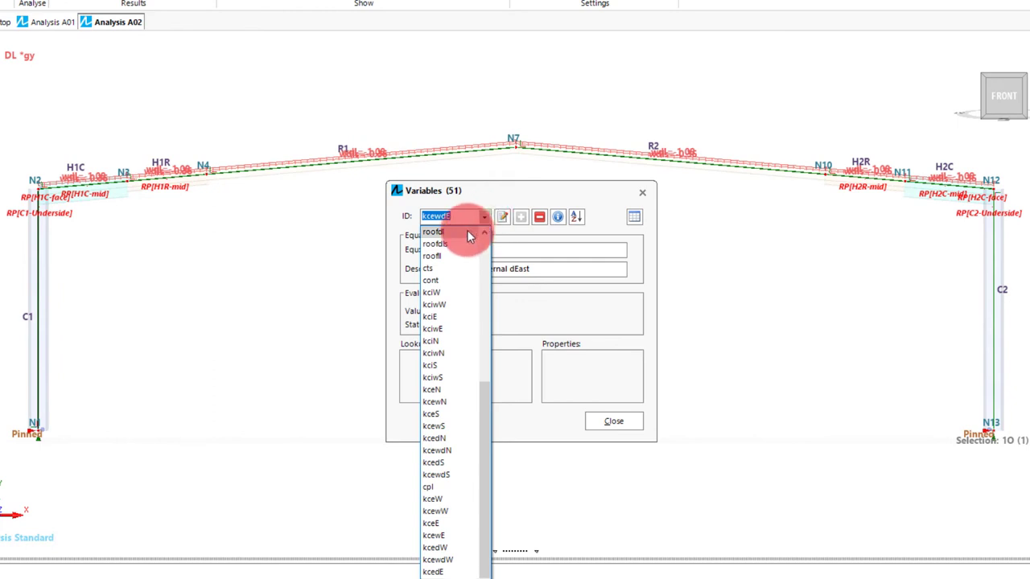
click(469, 233)
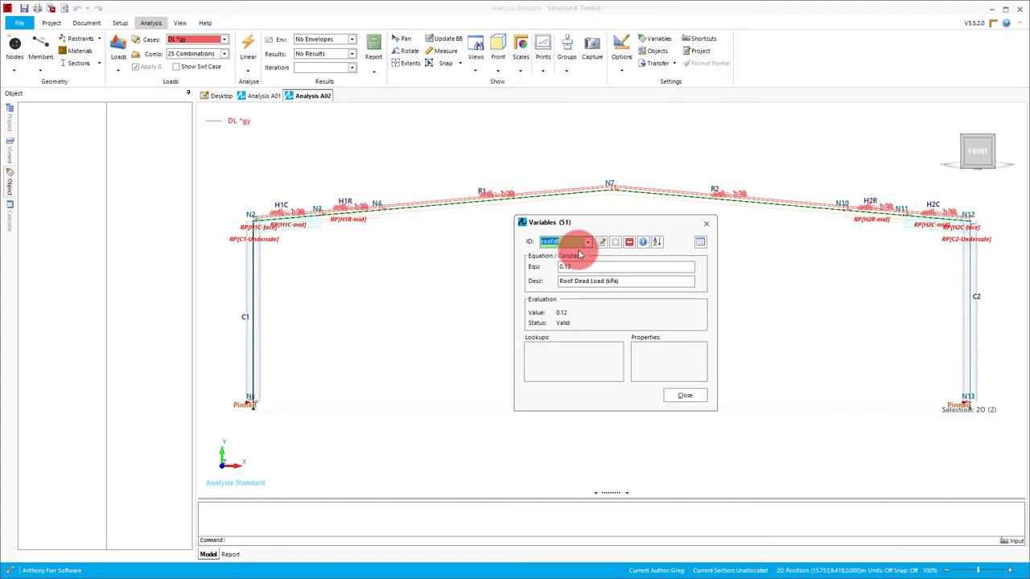
click(707, 224)
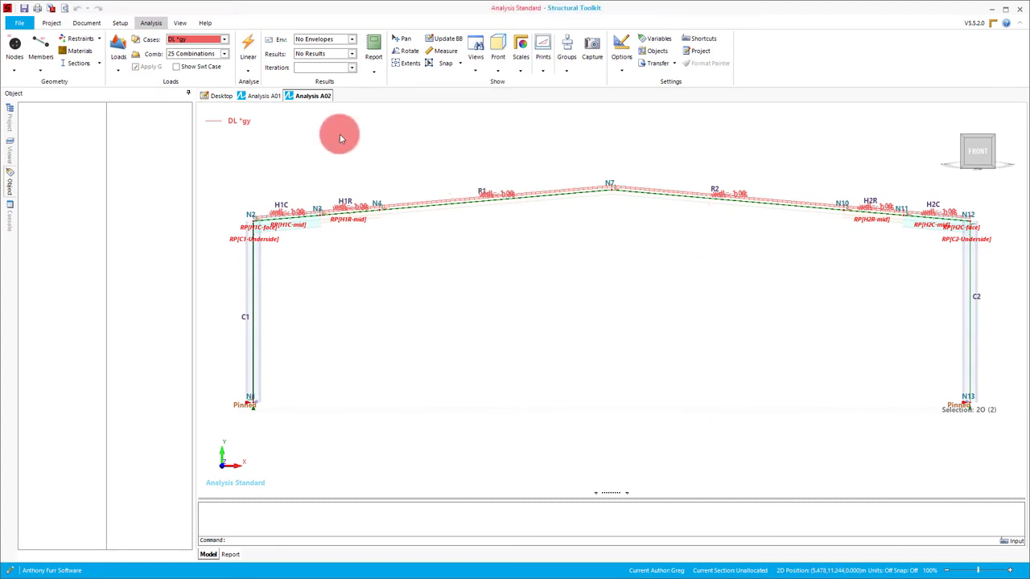
- Display only the WLeuW wind load case on the portal frame and check the available analysis methods
click(225, 38)
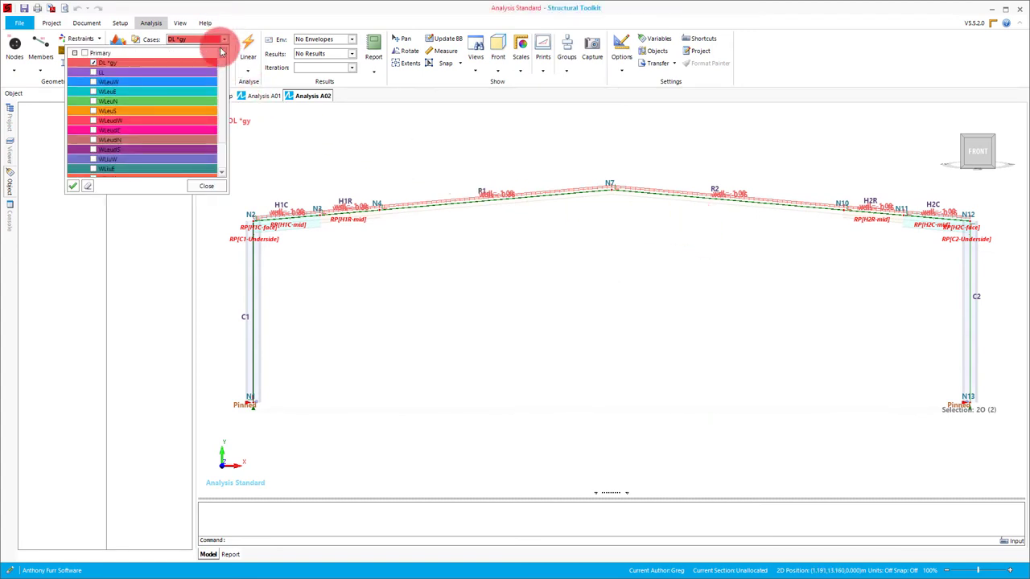
click(93, 82)
click(93, 63)
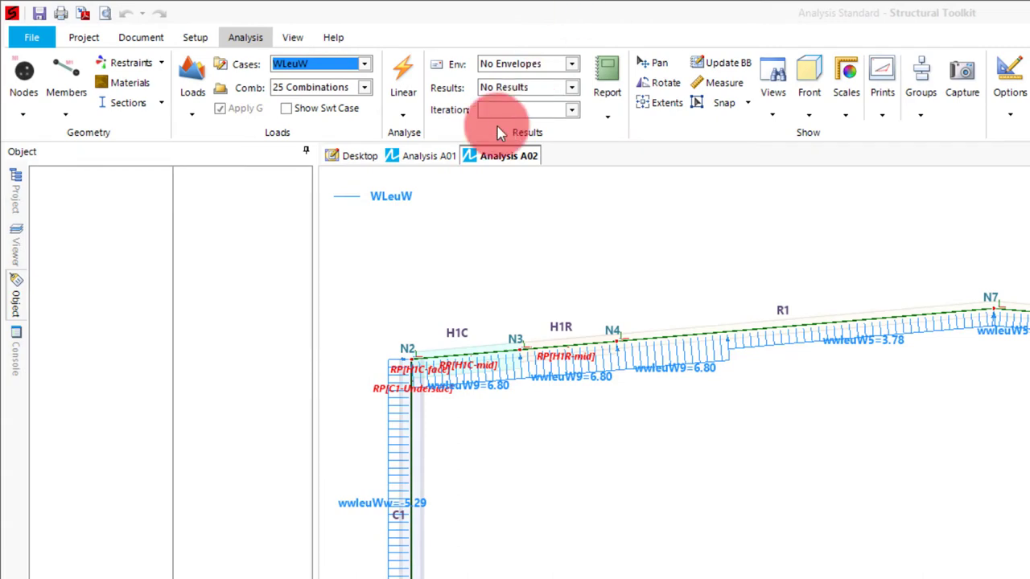
click(414, 117)
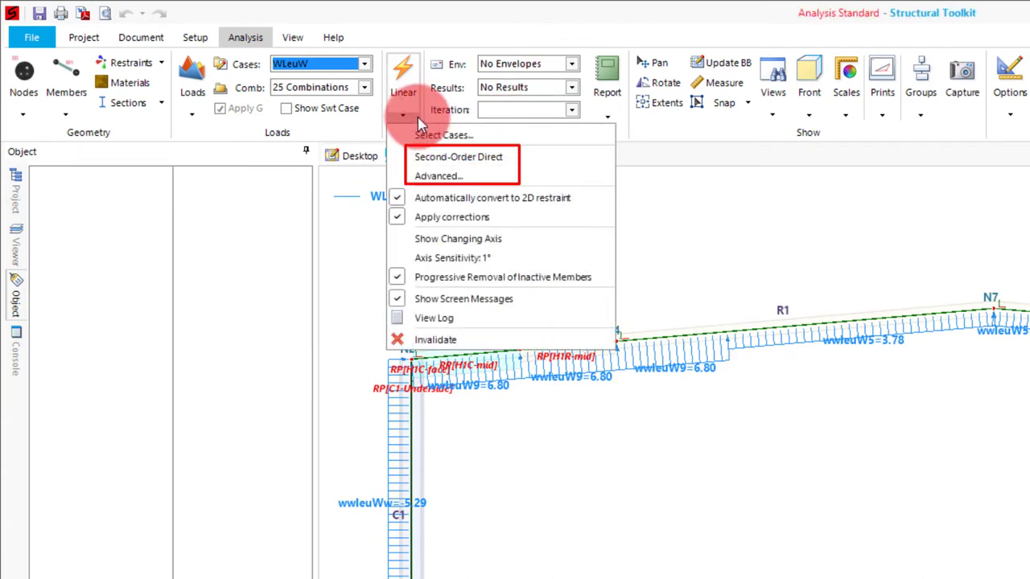
key(Escape)
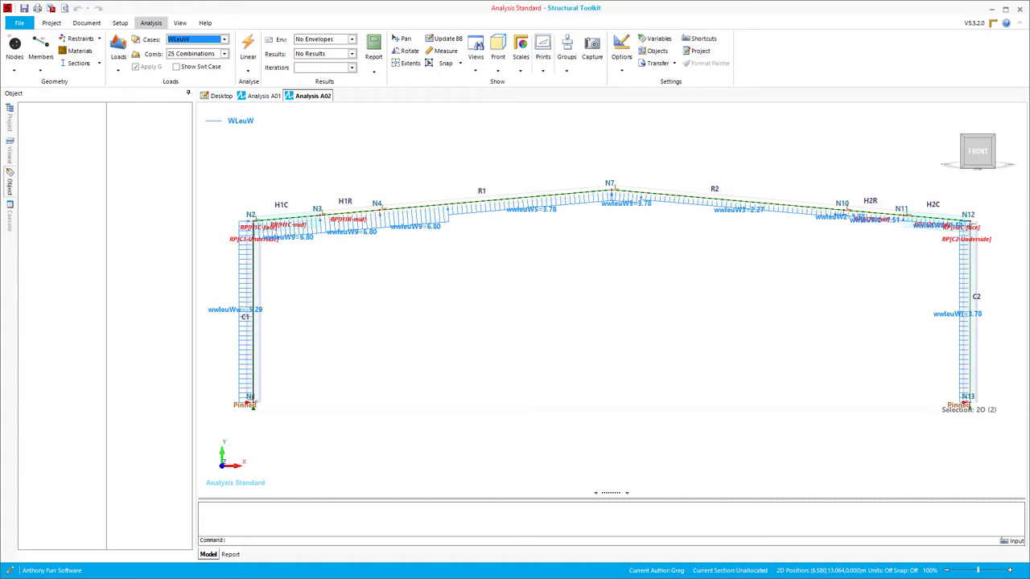
- Create a new analysis from the second-order Cantilever (large displ) example
click(222, 96)
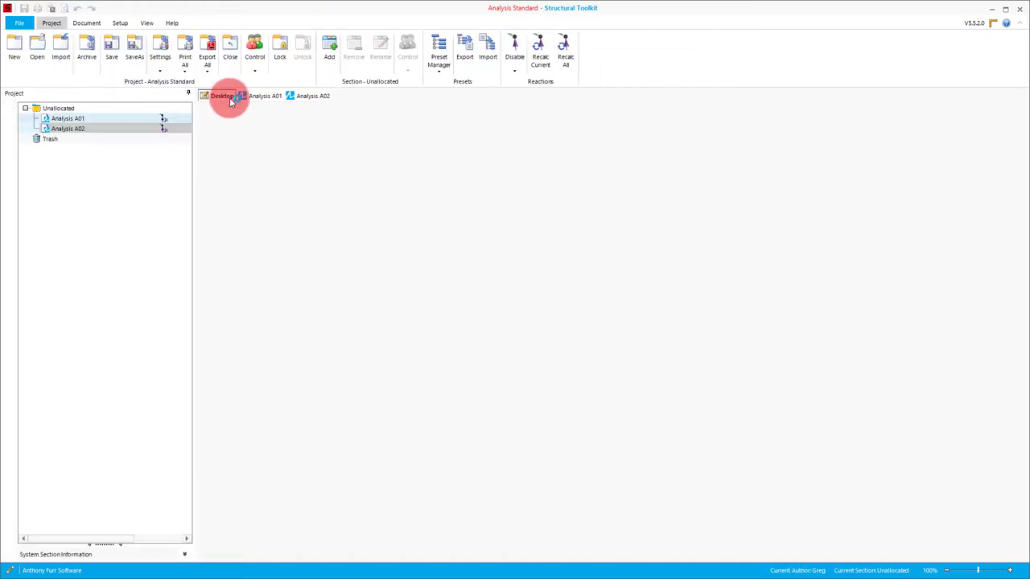
click(273, 404)
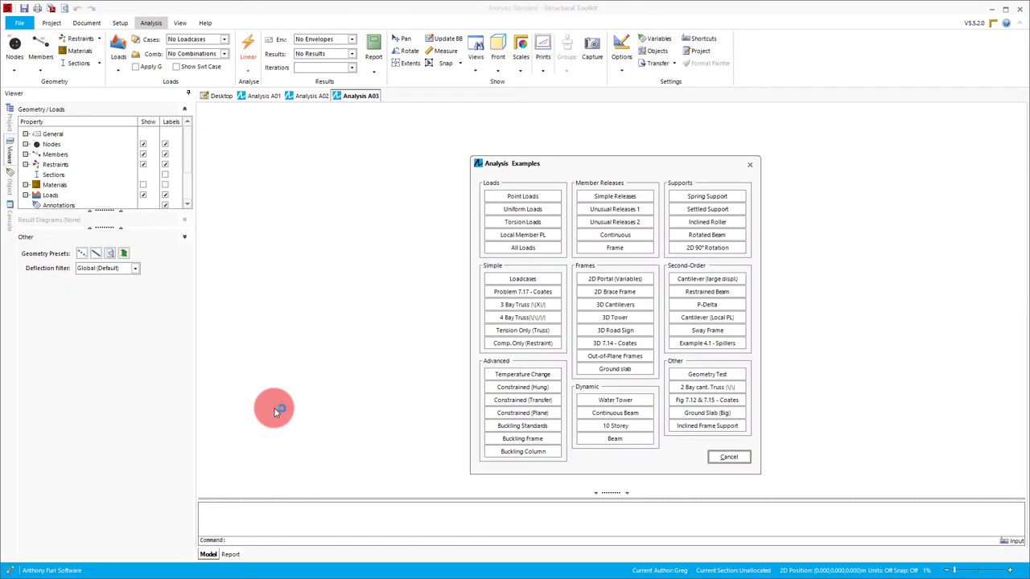
click(739, 282)
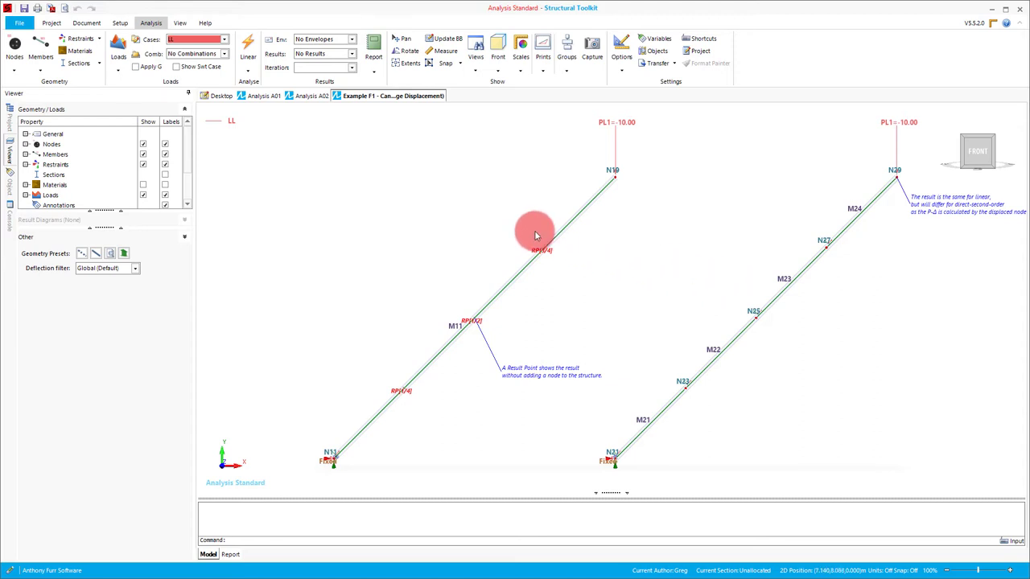
- Run a linear analysis of the cantilever example and show the deflection diagrams
click(248, 50)
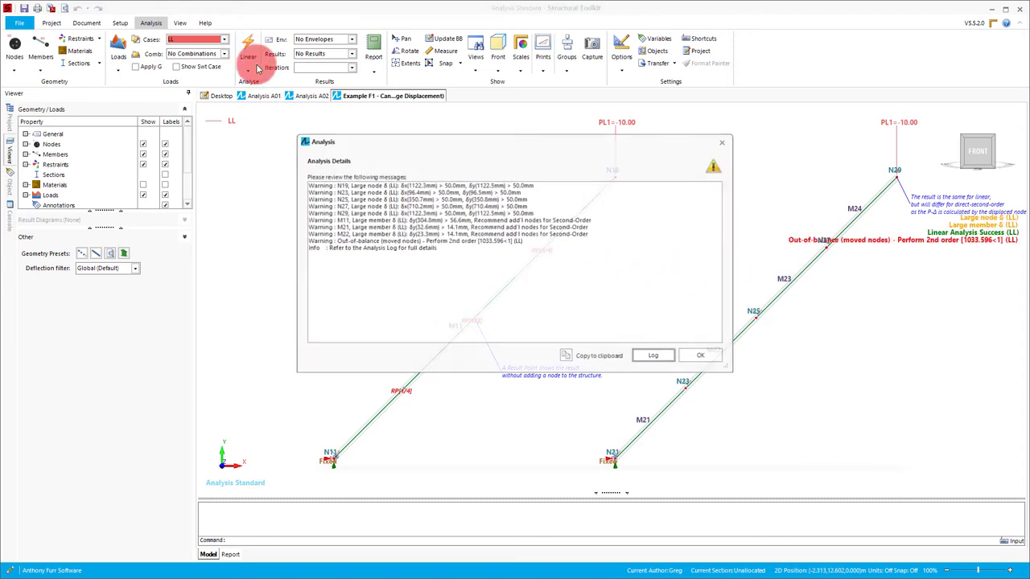
click(700, 355)
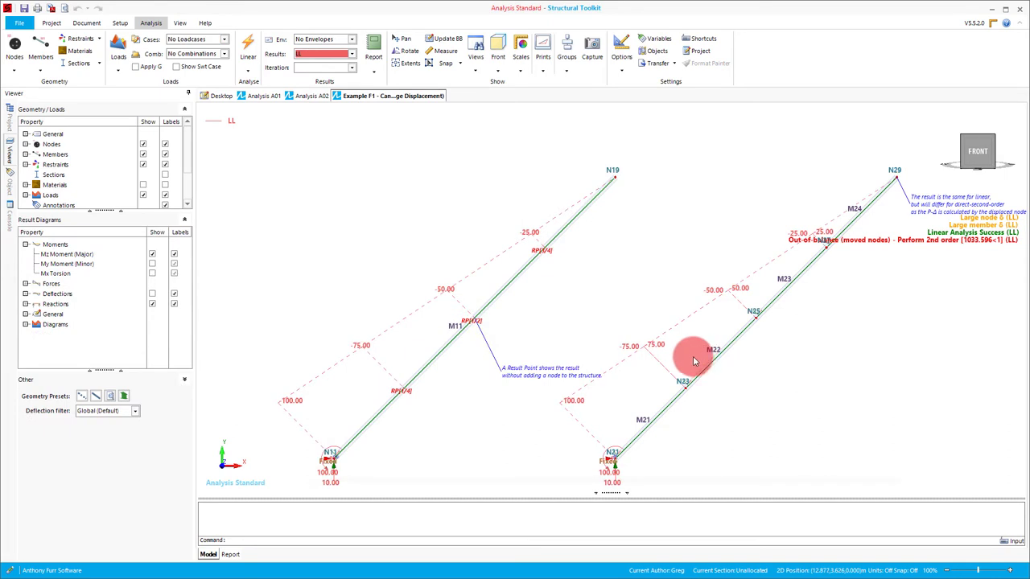
click(152, 294)
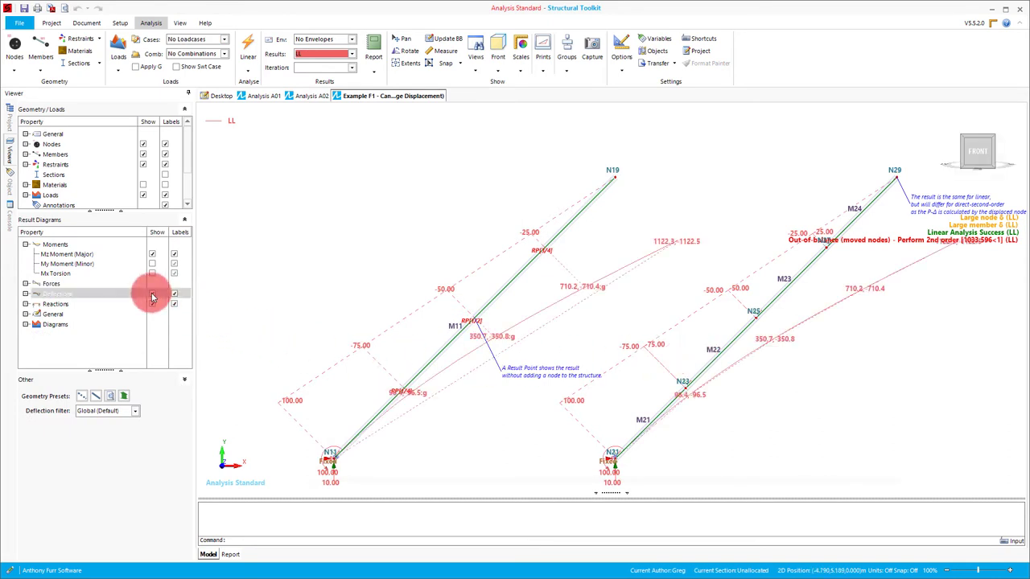
scroll(483, 317, down, 3)
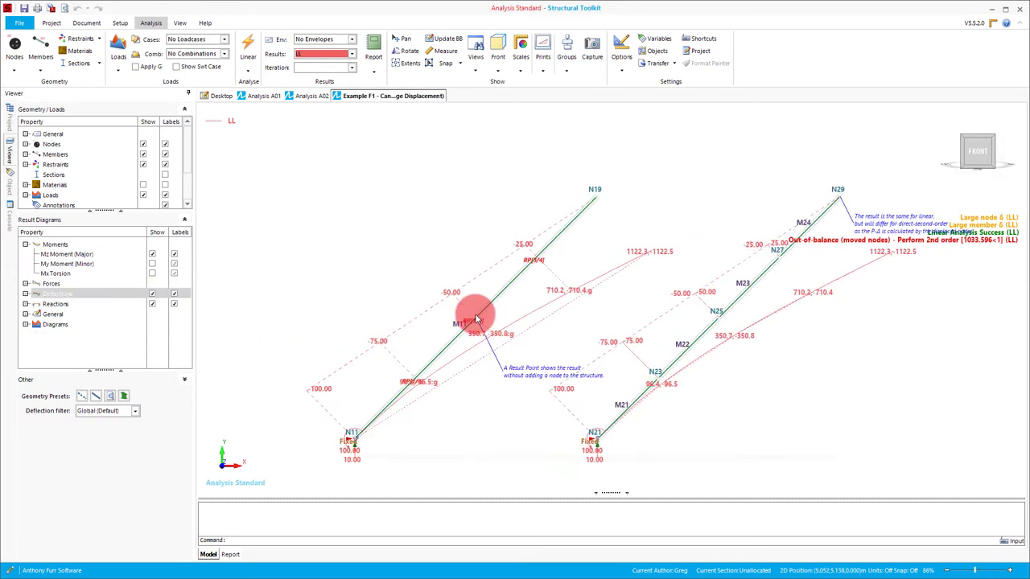
scroll(802, 247, up, 1)
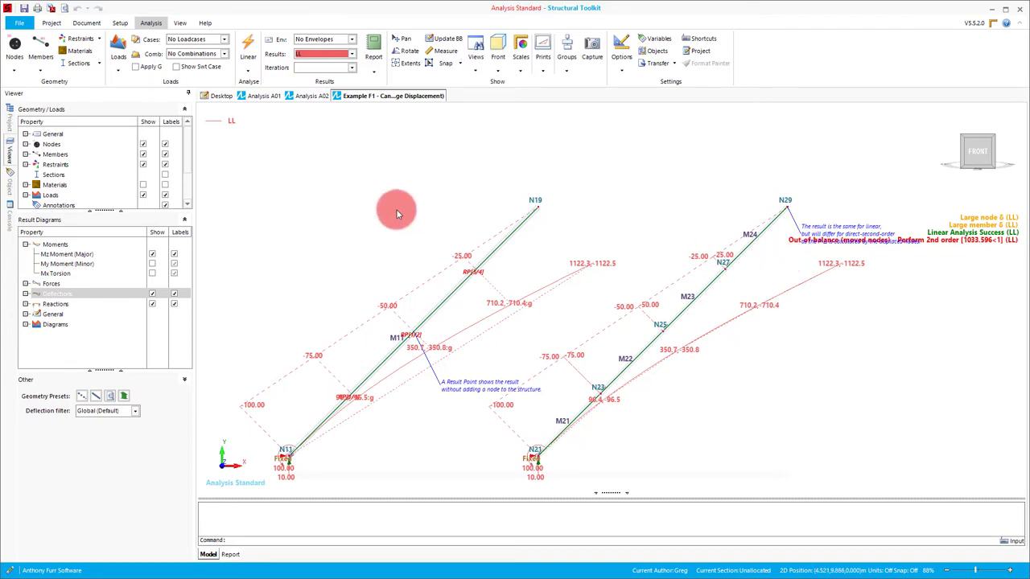
- Run a Second-Order Direct analysis of the cantilever example, acknowledging the analysis messages
click(249, 71)
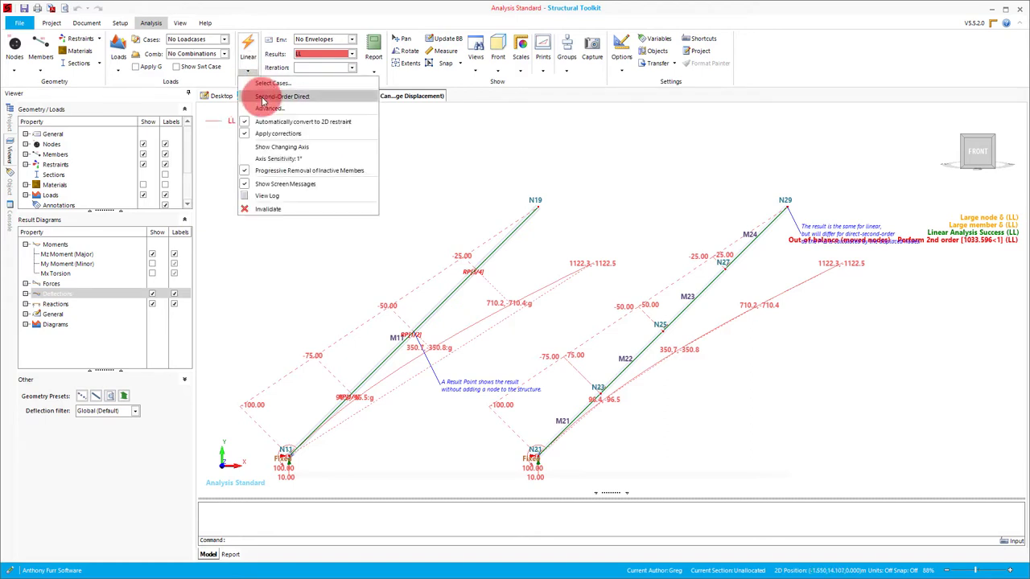
click(269, 96)
click(700, 355)
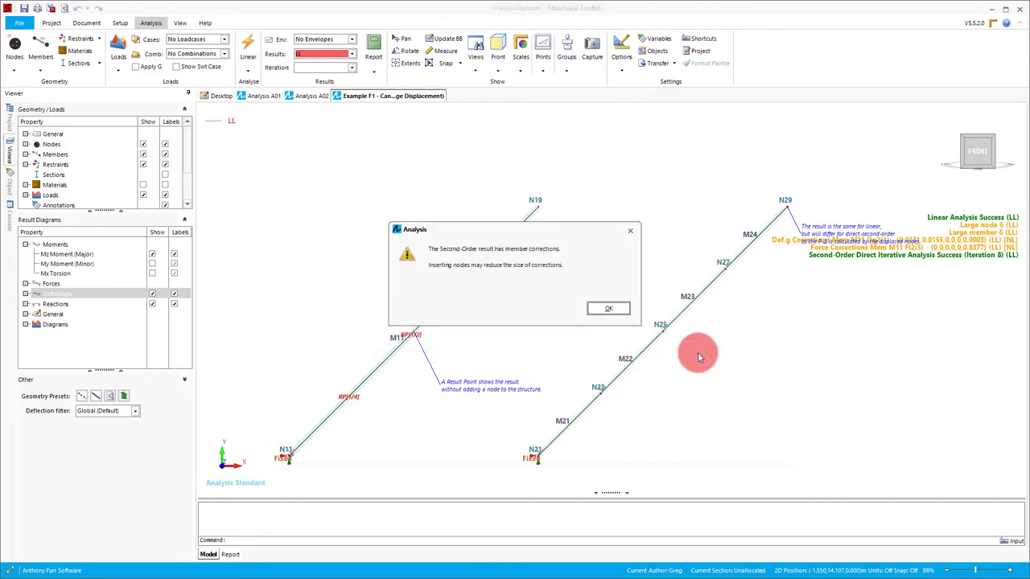
click(610, 309)
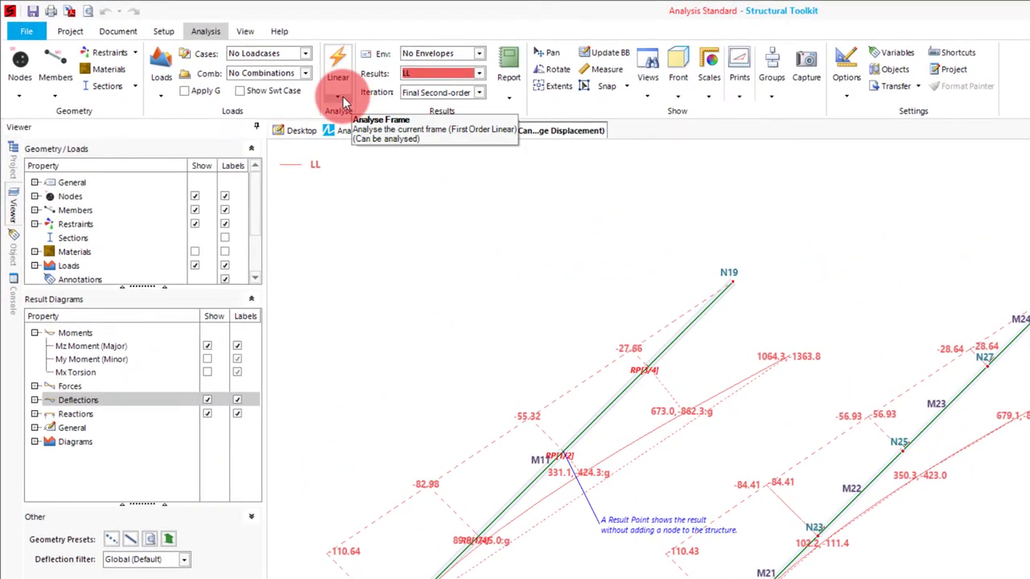
- Run an advanced stepped second-order analysis with 10 steps and a maximum of 10 iterations, iterating each step
click(342, 98)
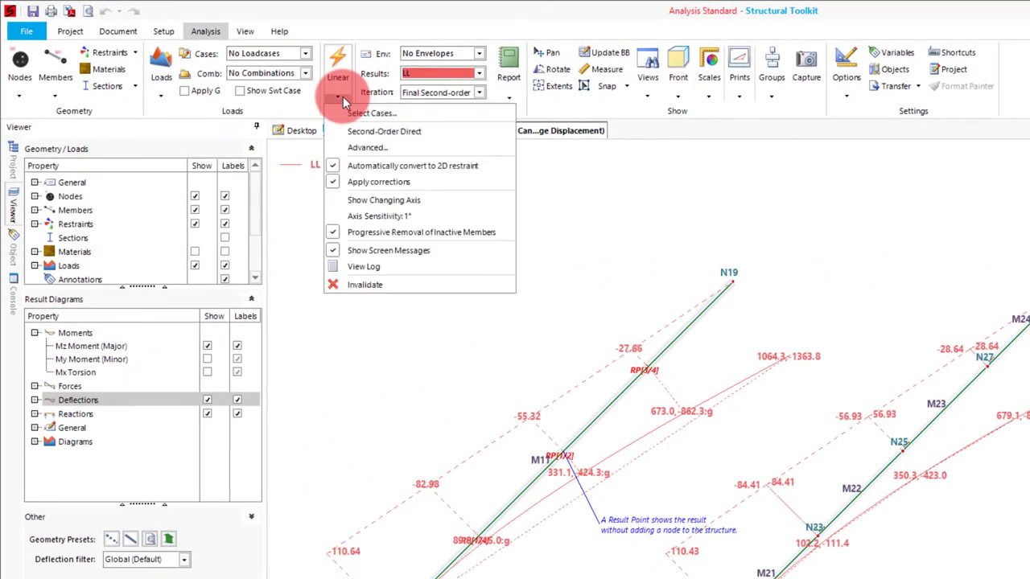
click(346, 147)
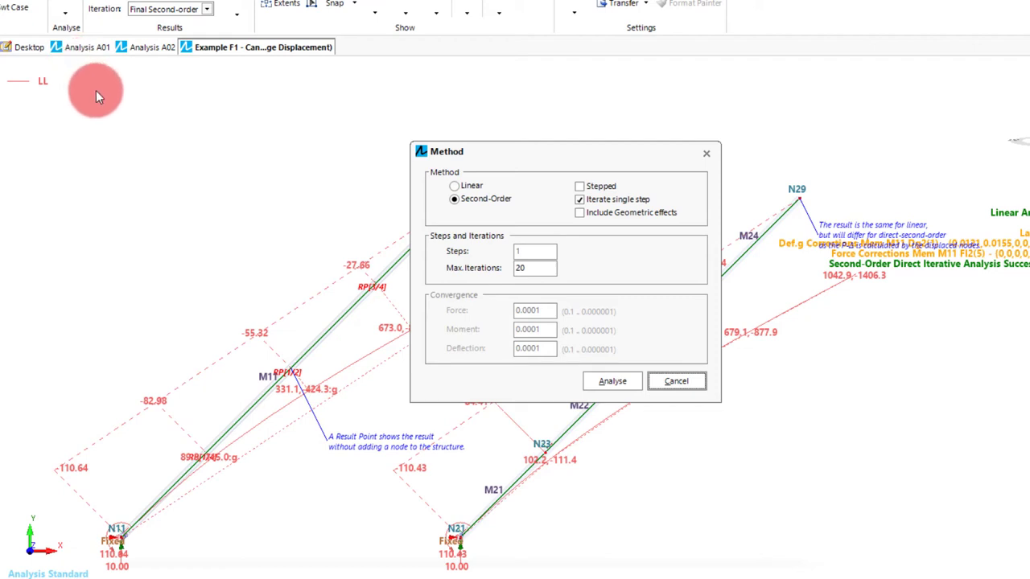
click(580, 186)
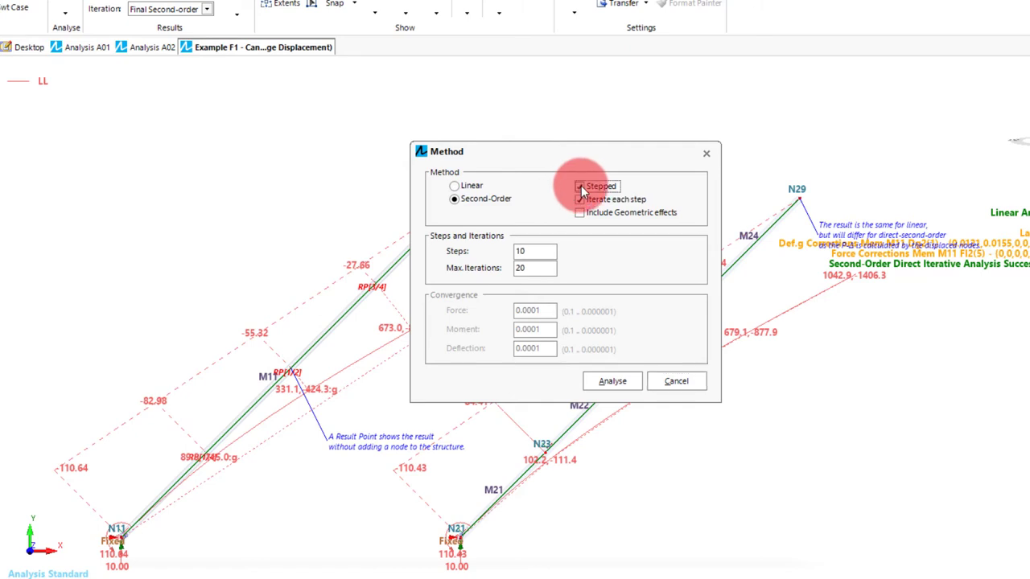
drag(540, 268, 471, 268)
text(10)
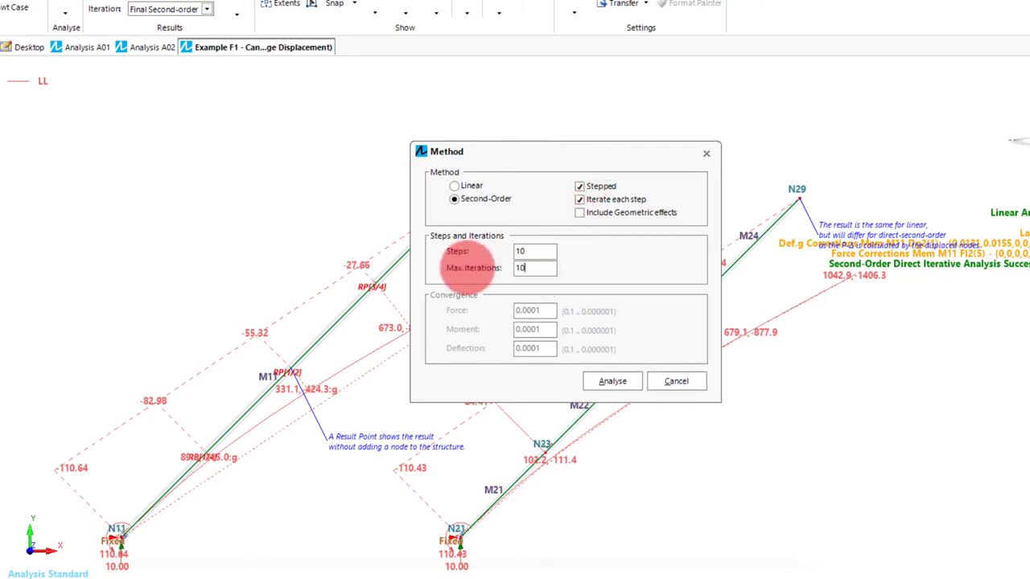
click(606, 381)
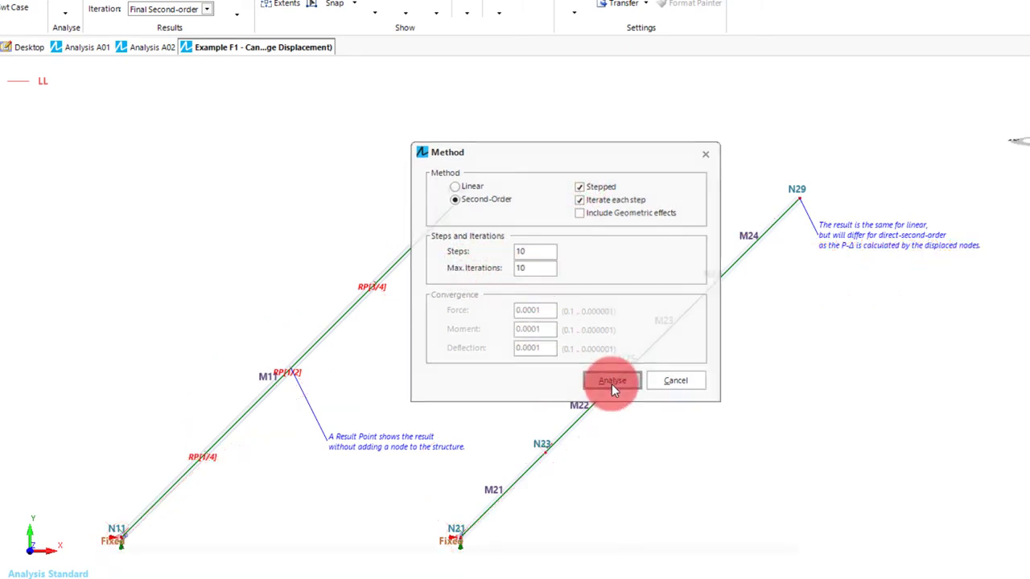
- Start the configured stepped second-order analysis and acknowledge the member-corrections message to show the cantilever result diagrams
click(676, 402)
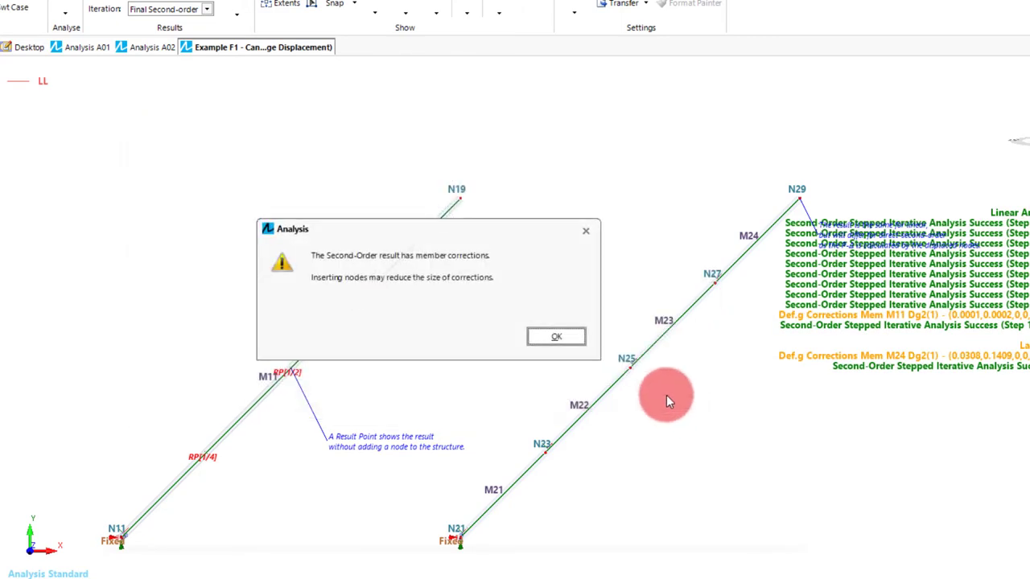
click(556, 338)
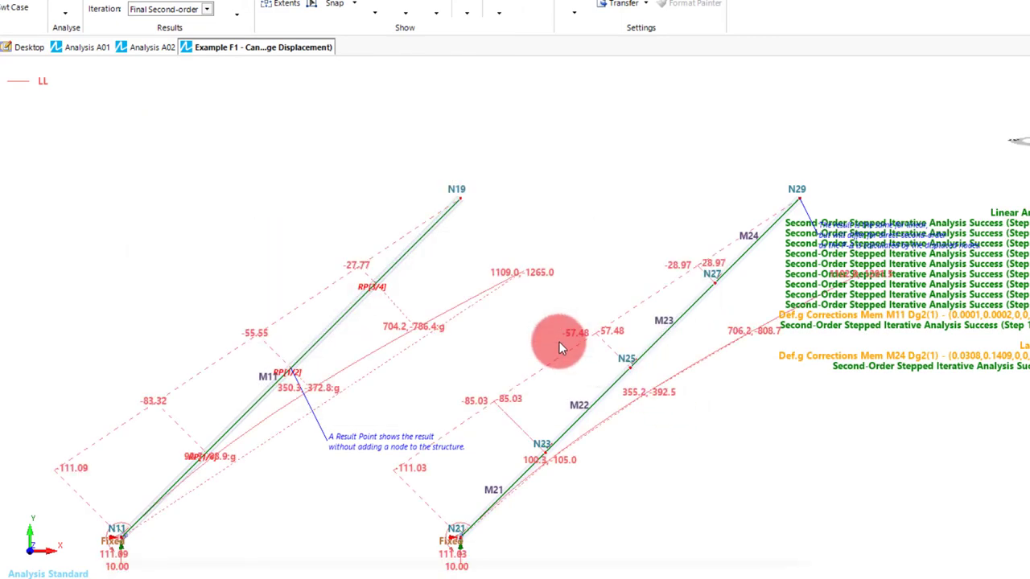
scroll(438, 260, down, 2)
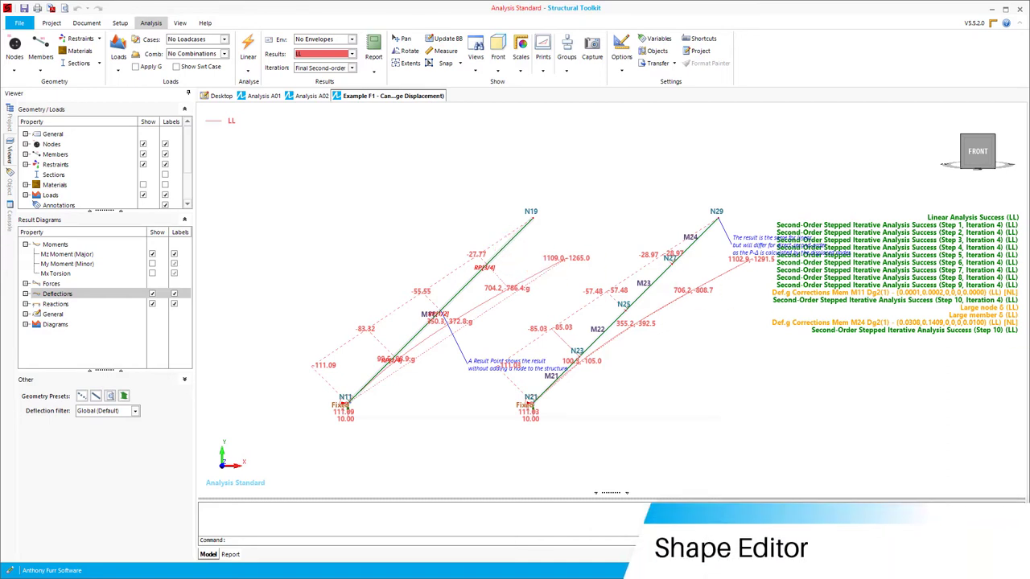
- Open the Beam section of Analysis A01 in the Shape Editor, converting its library profile to a custom shape
click(274, 98)
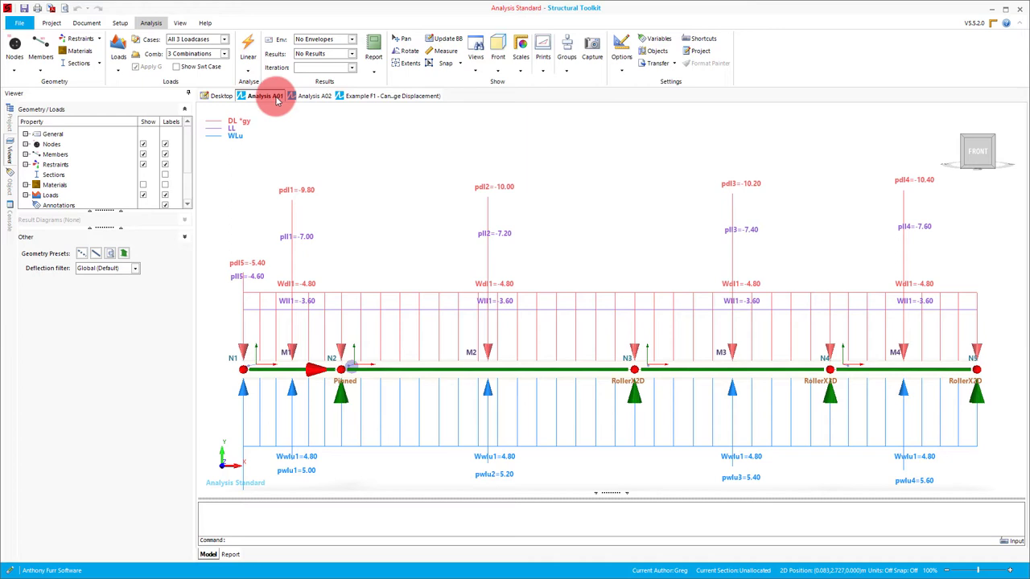
click(74, 64)
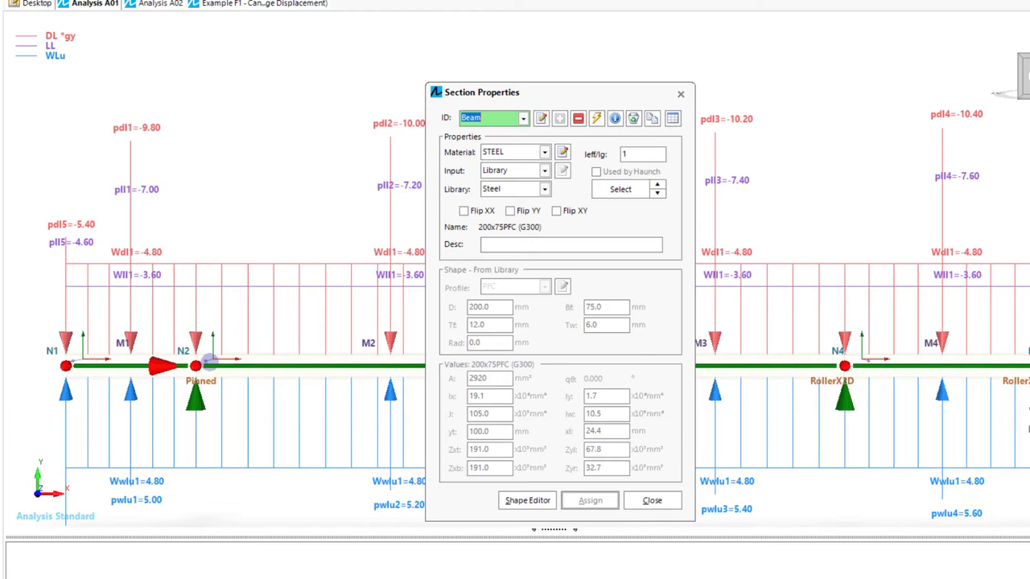
click(541, 503)
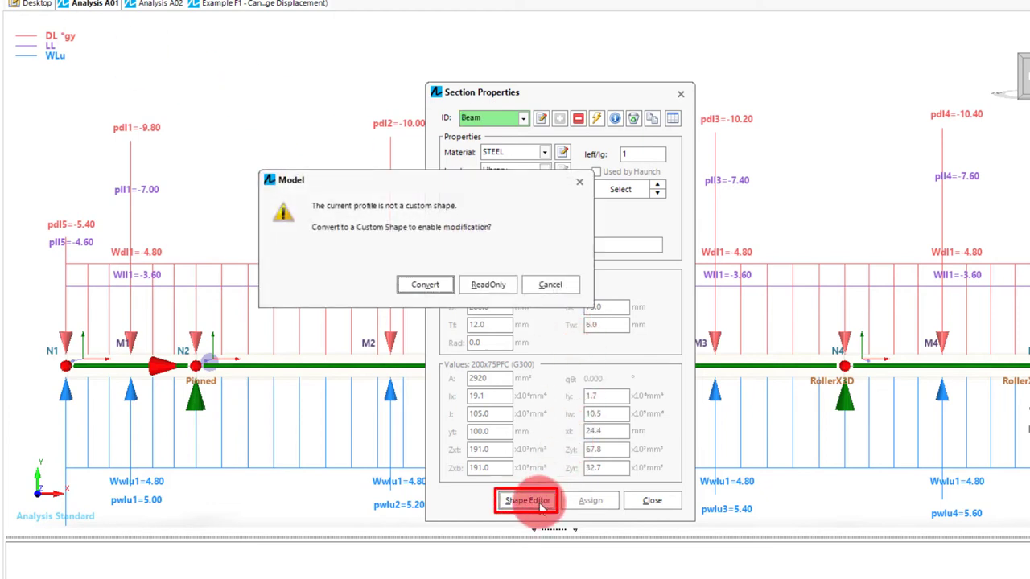
click(427, 285)
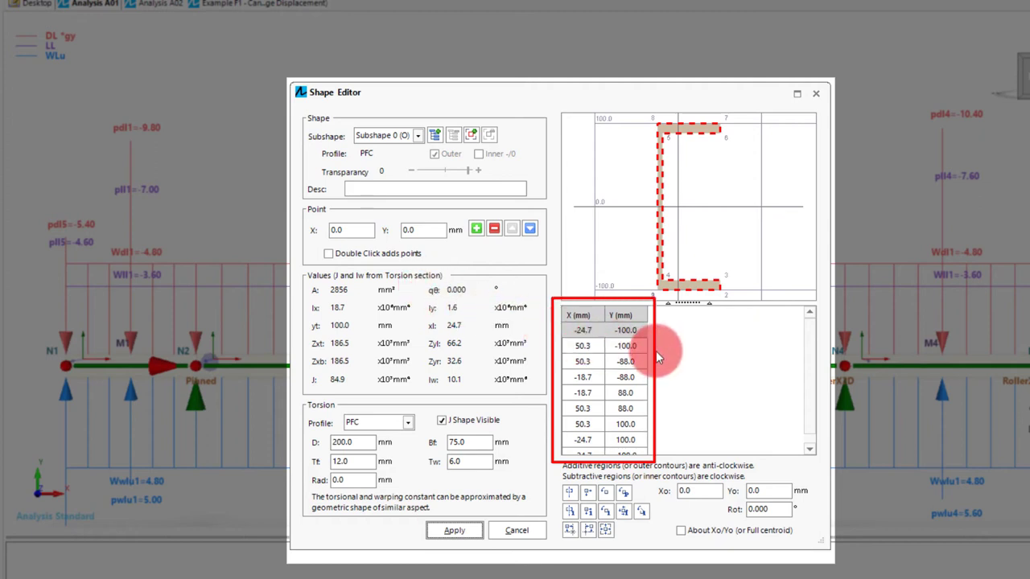
- Try an X coordinate of 60.3 mm for the channel outline's second point, and restore it to 50.3 mm
click(608, 348)
text(60.3)
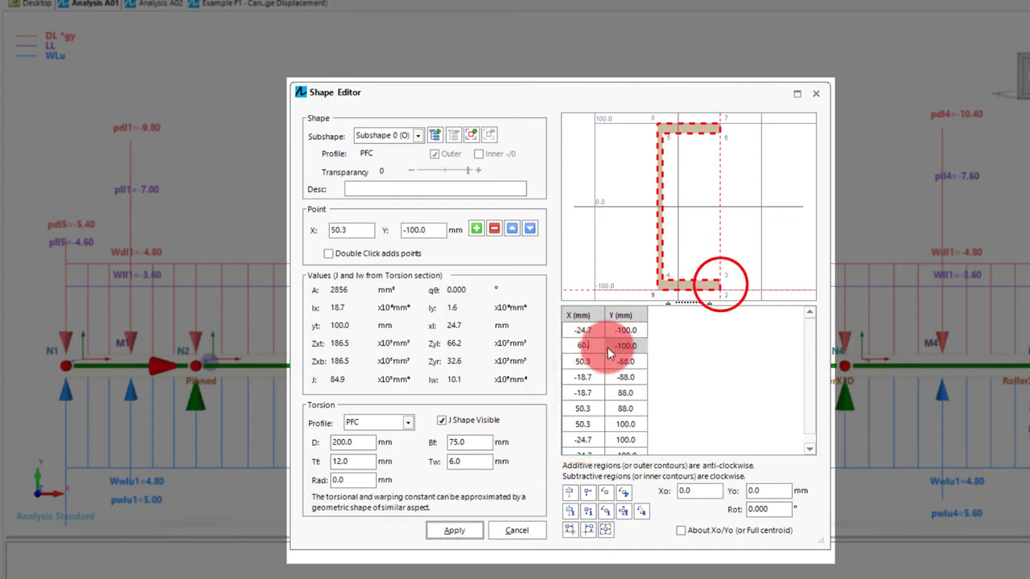
key(Return)
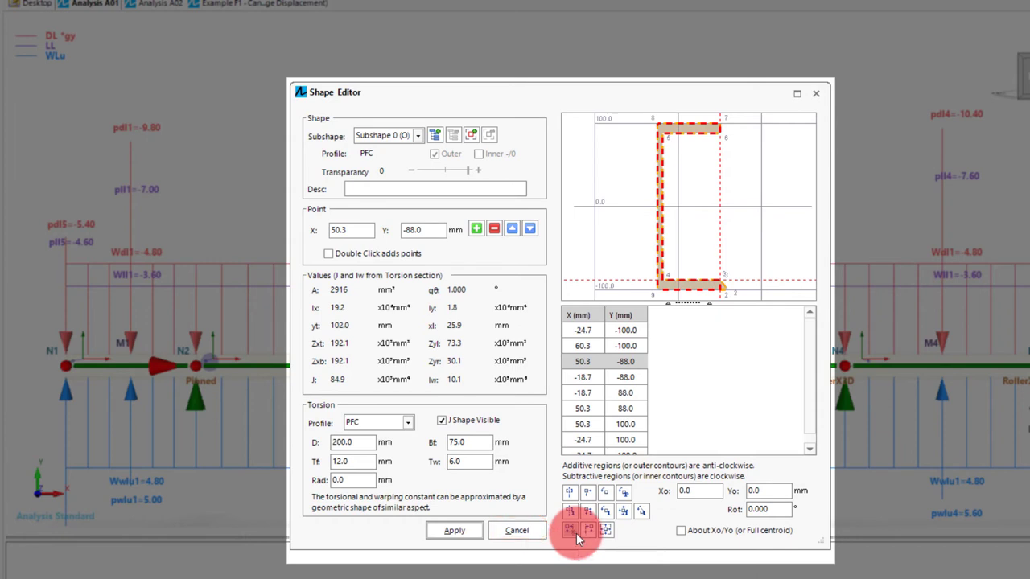
click(595, 345)
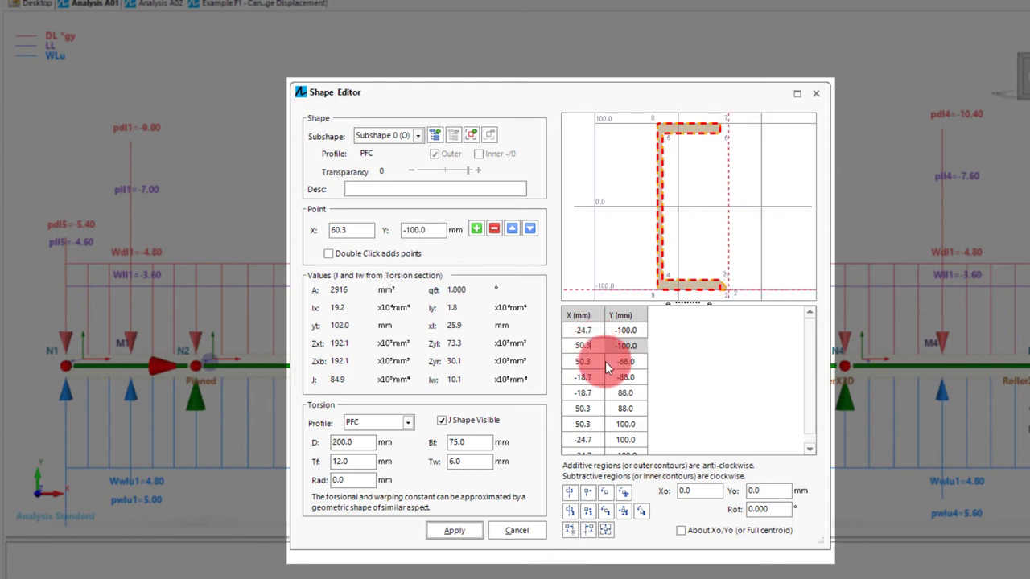
click(605, 362)
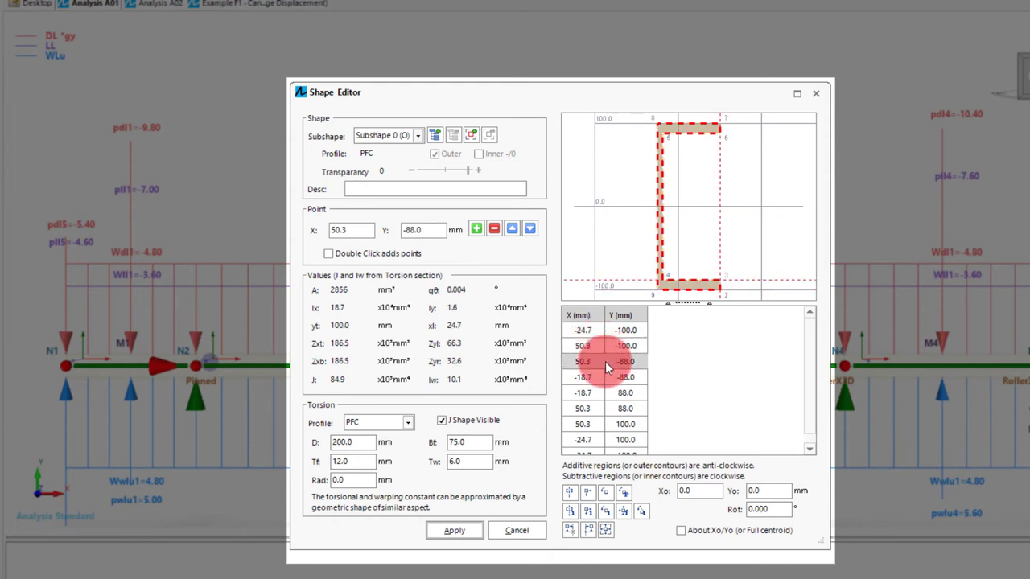
- Add a steel subshape to the channel using the Rect profile, 176 mm deep and 10 mm wide
click(458, 171)
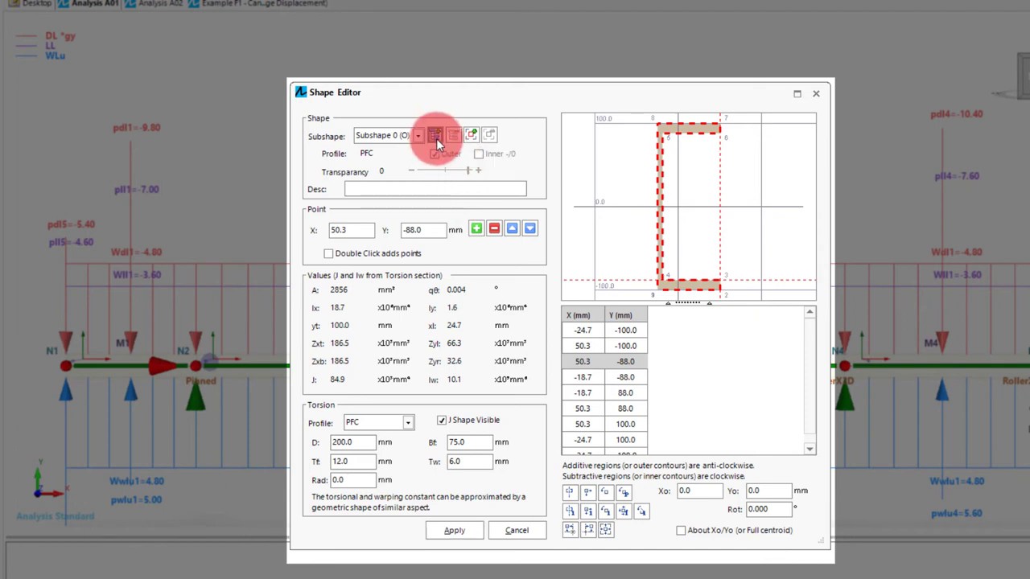
click(436, 138)
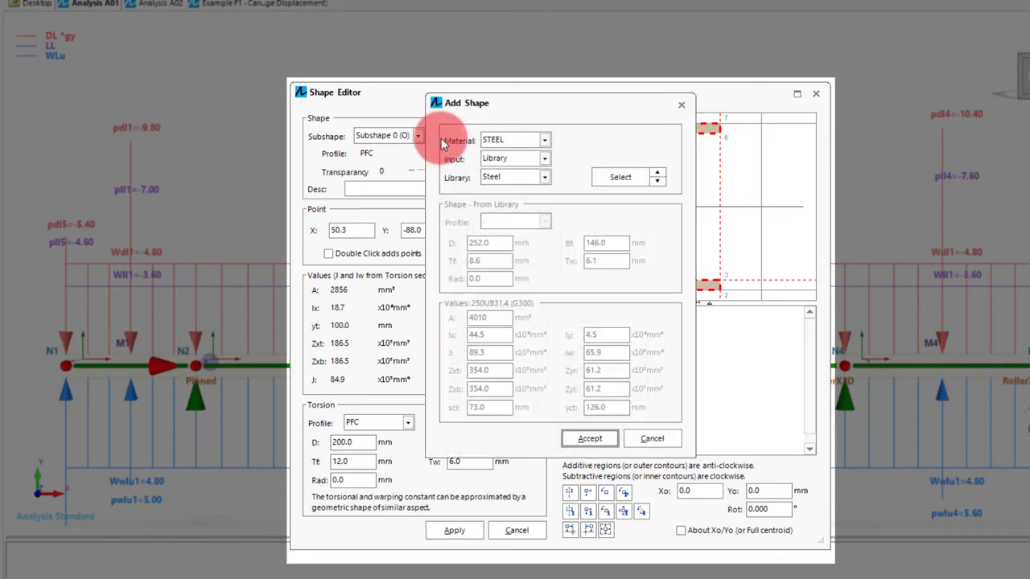
click(544, 163)
click(540, 182)
click(551, 221)
click(544, 321)
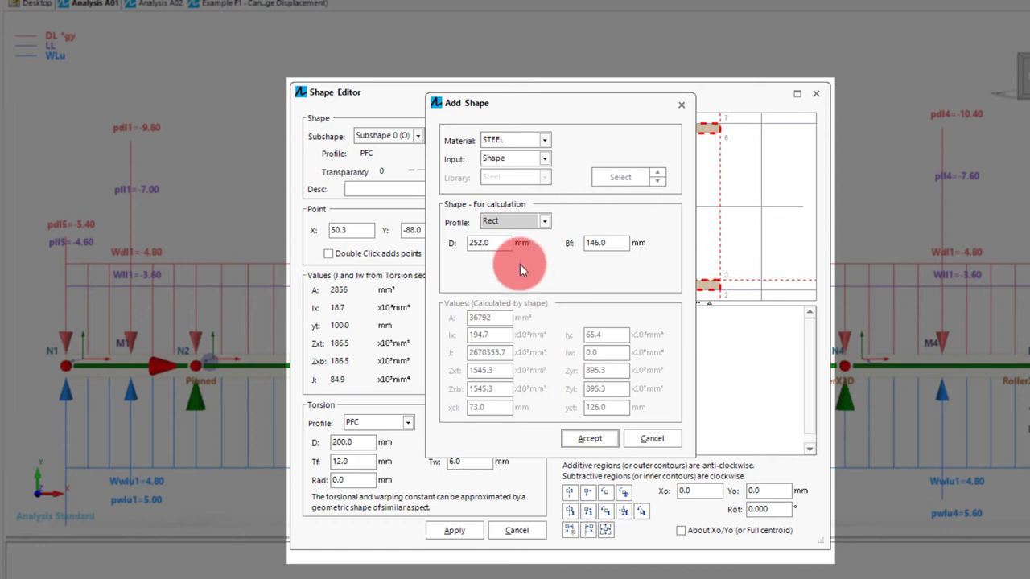
double_click(504, 242)
text(176)
double_click(602, 243)
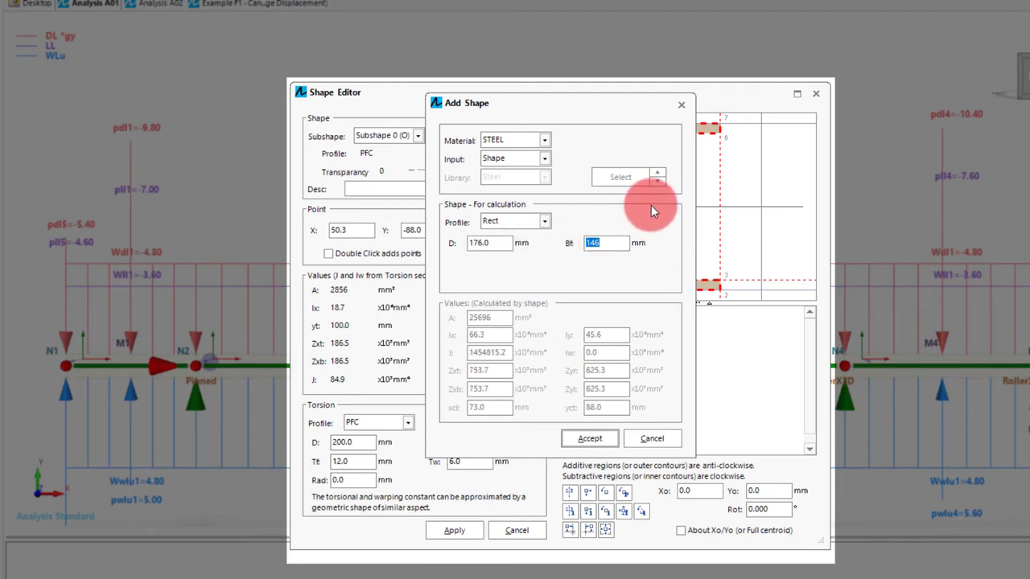
text(10)
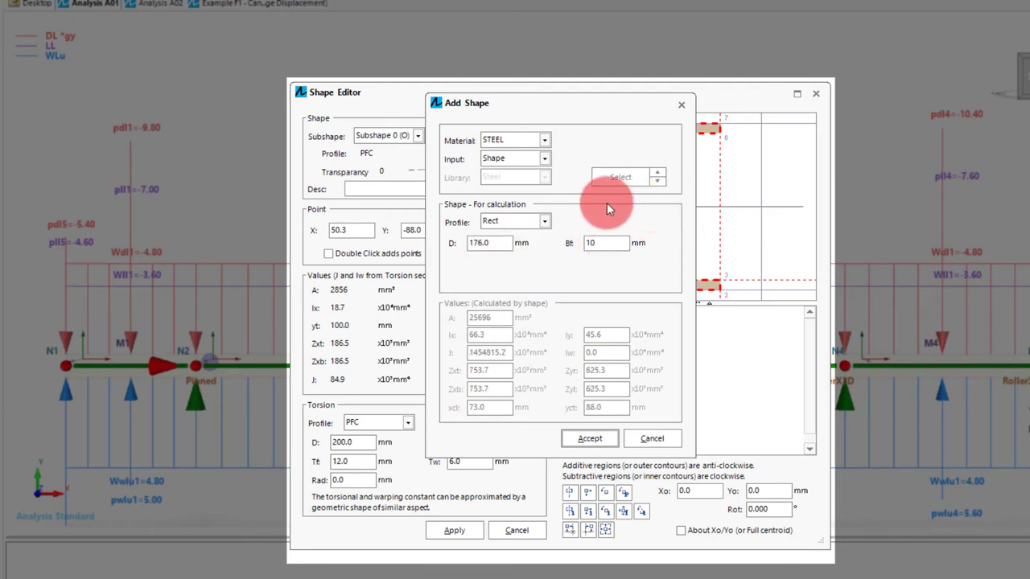
click(606, 434)
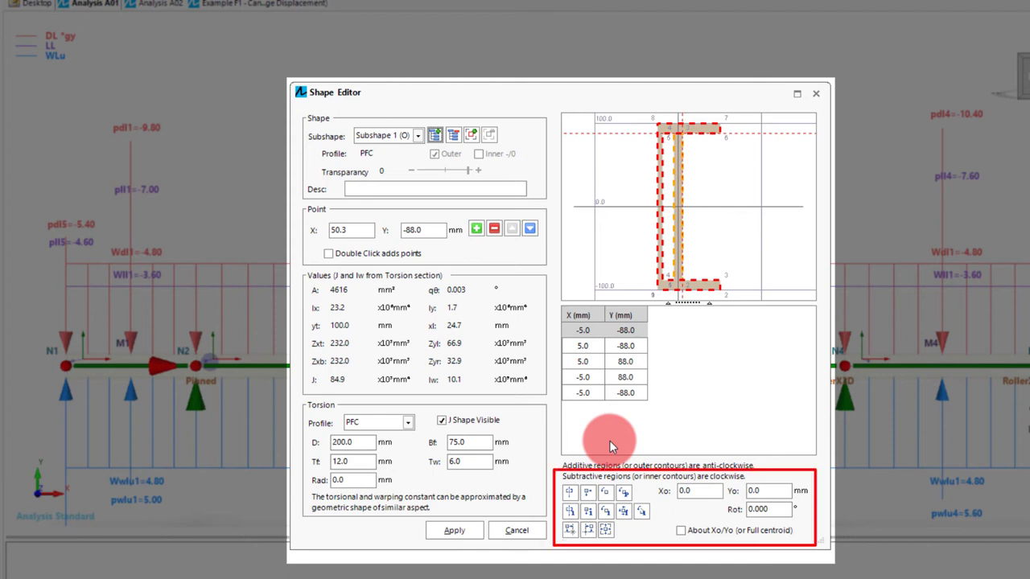
- Shift the rectangular subshape 45.3 mm in X to close the channel, and recentre the full section on its centroid
click(690, 491)
text(4)
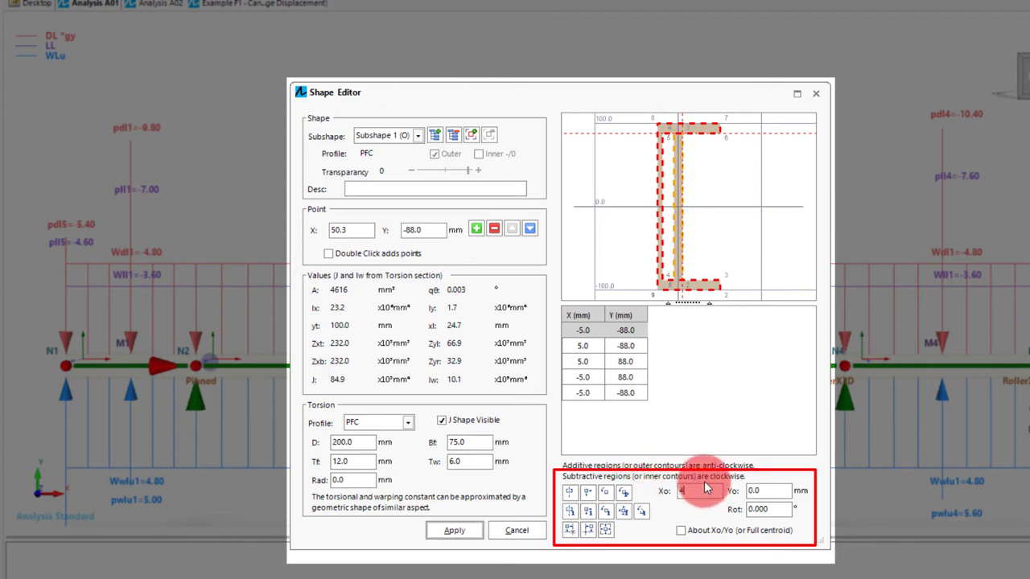
text(5.3)
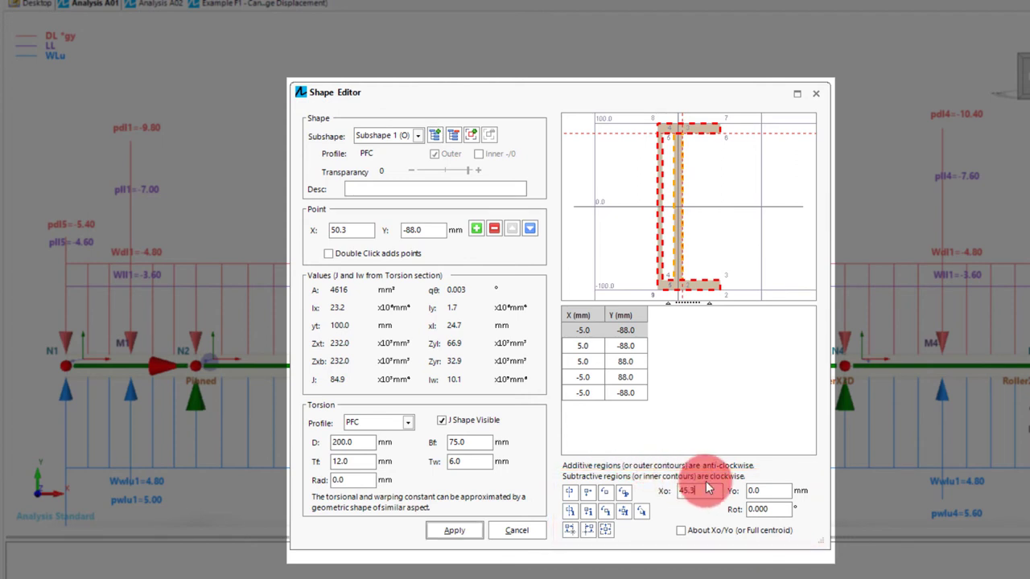
click(590, 512)
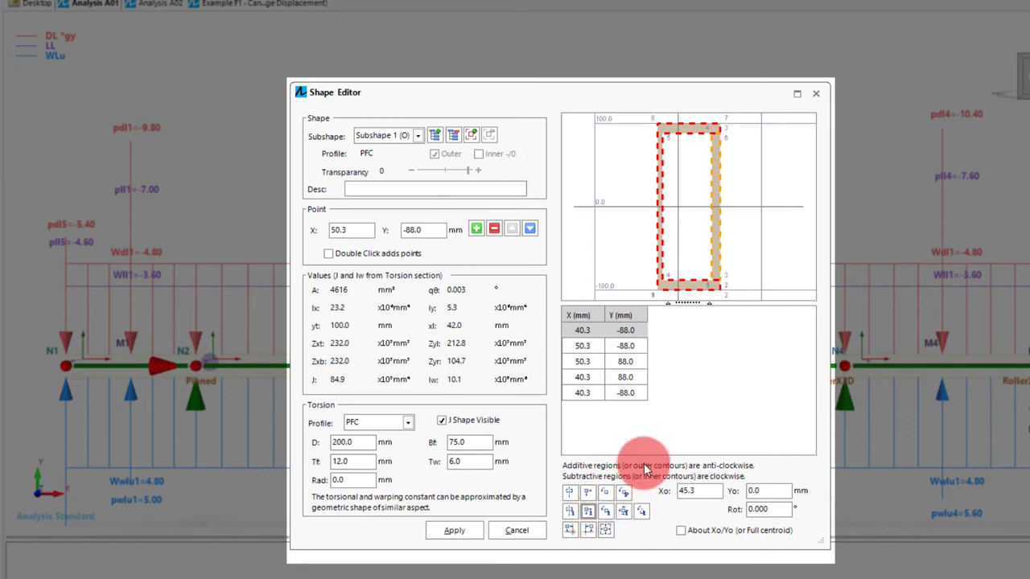
scroll(727, 128, up, 4)
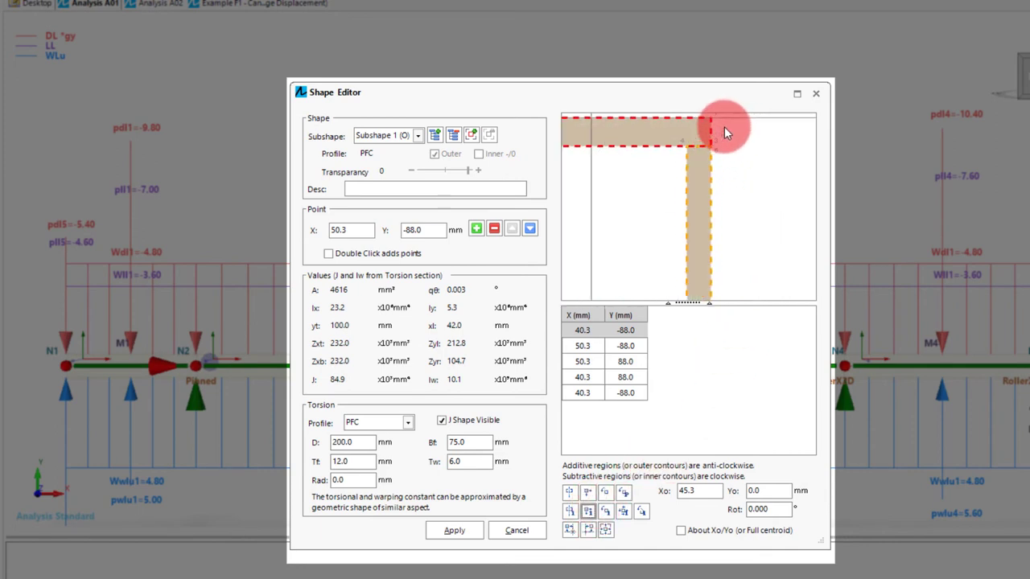
scroll(724, 126, down, 5)
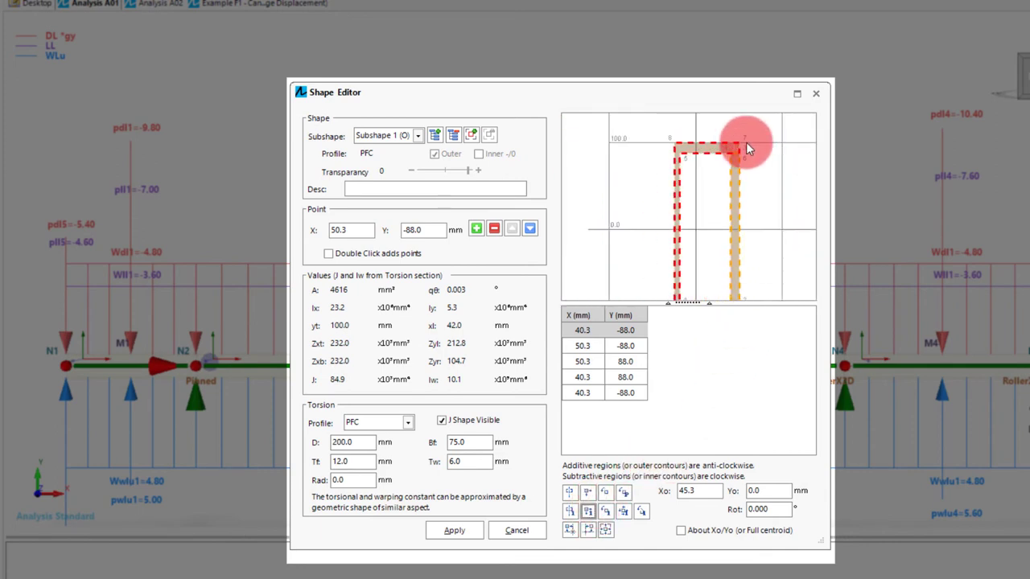
click(569, 529)
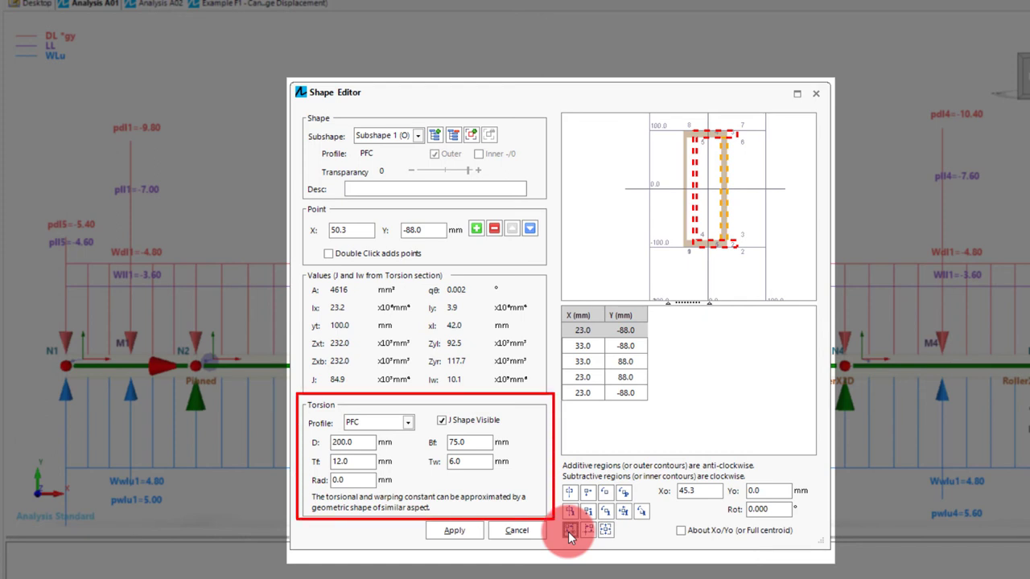
- Set the torsion profile to RHS with 8 mm flange and web thickness, and apply the custom shape to the Beam section
click(409, 423)
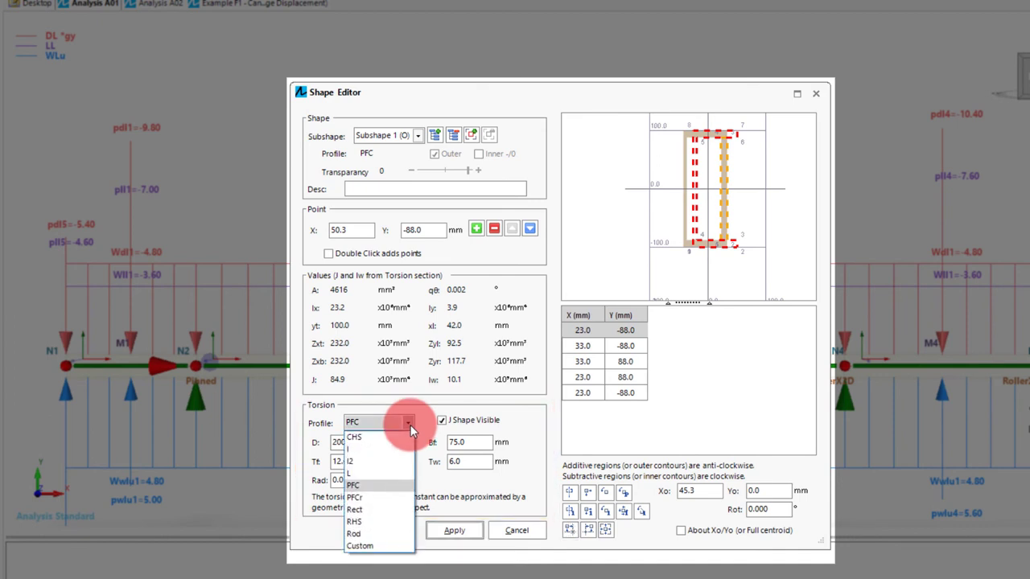
click(382, 519)
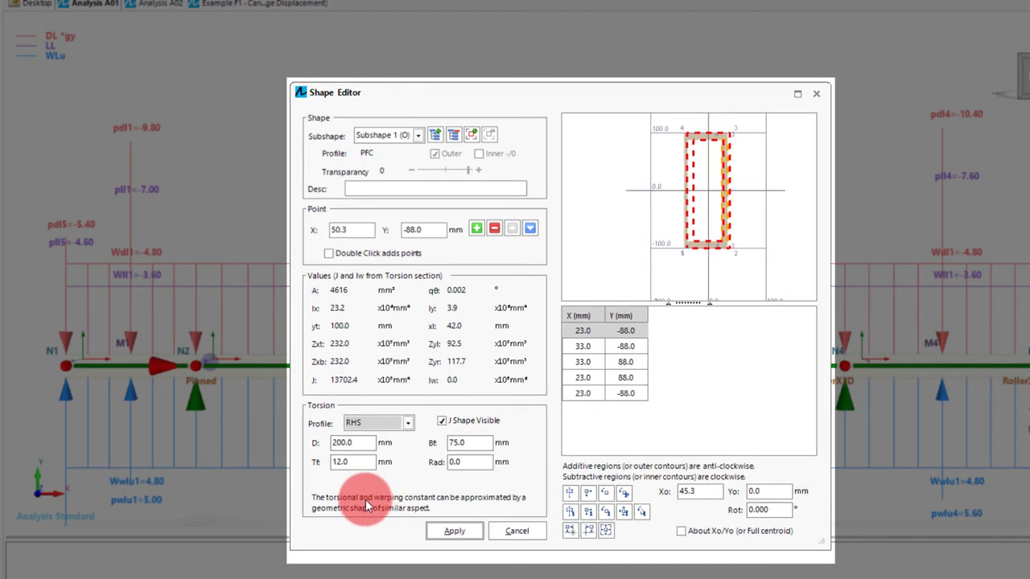
double_click(365, 462)
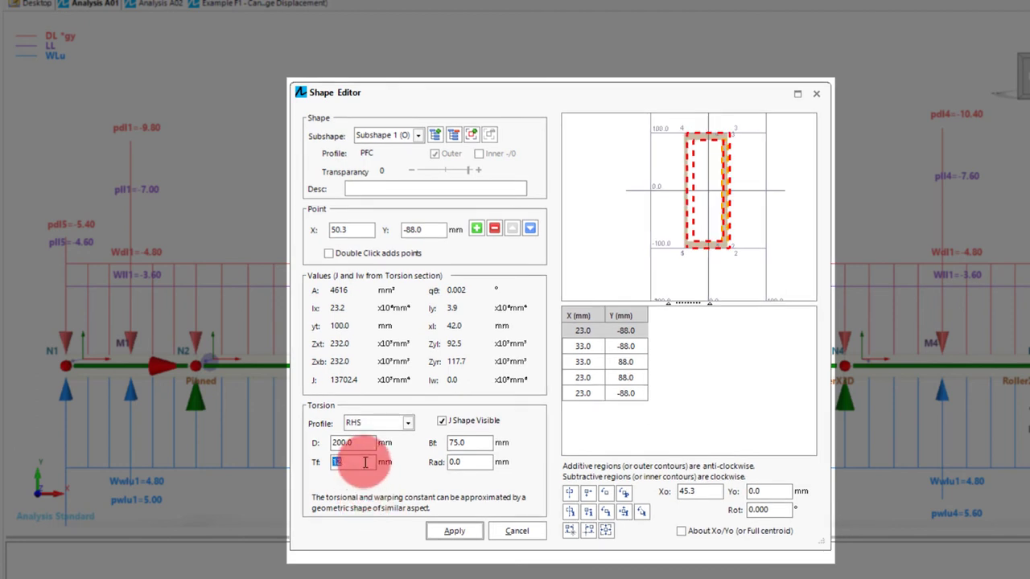
text(8.)
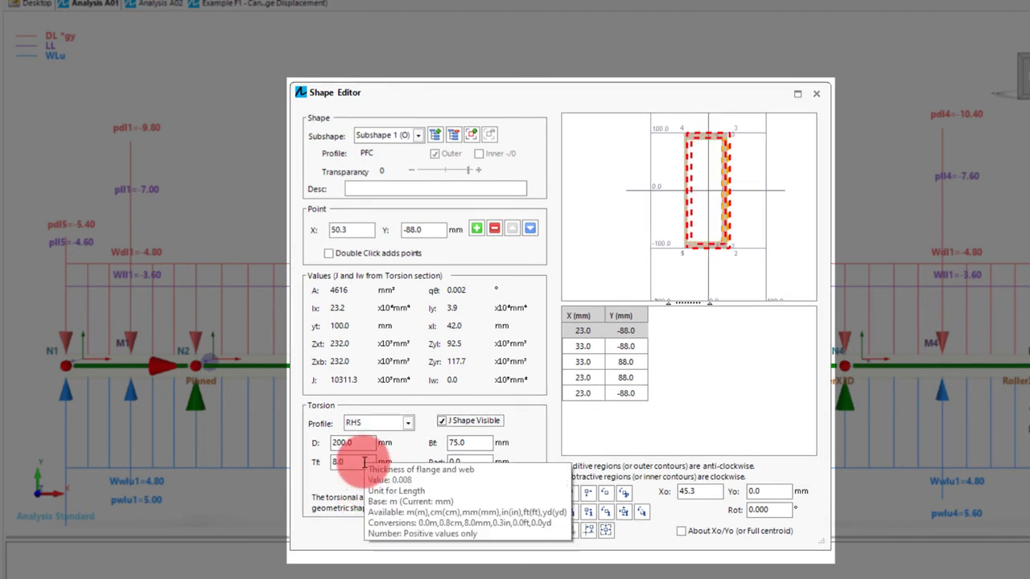
key(Tab)
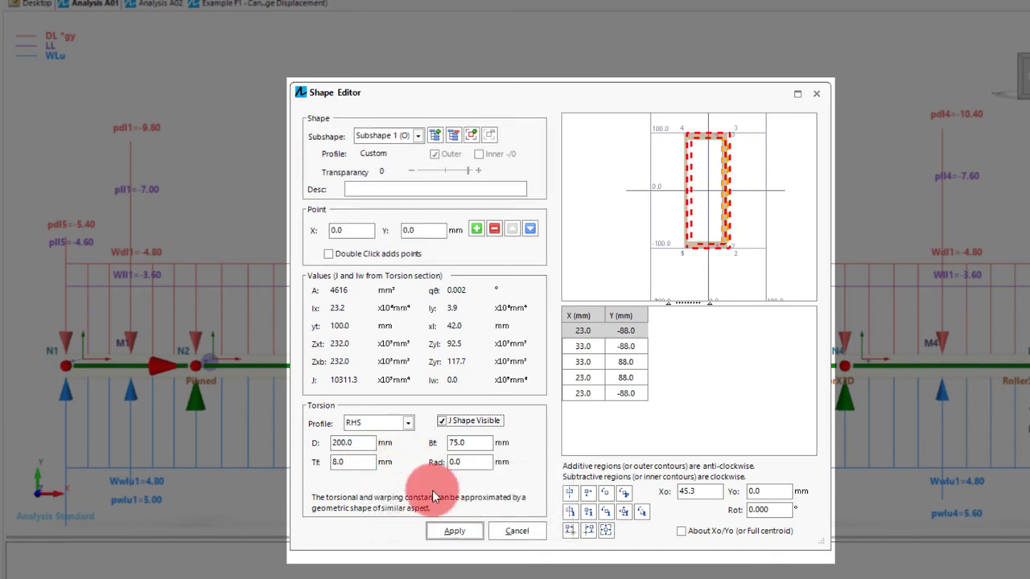
click(449, 533)
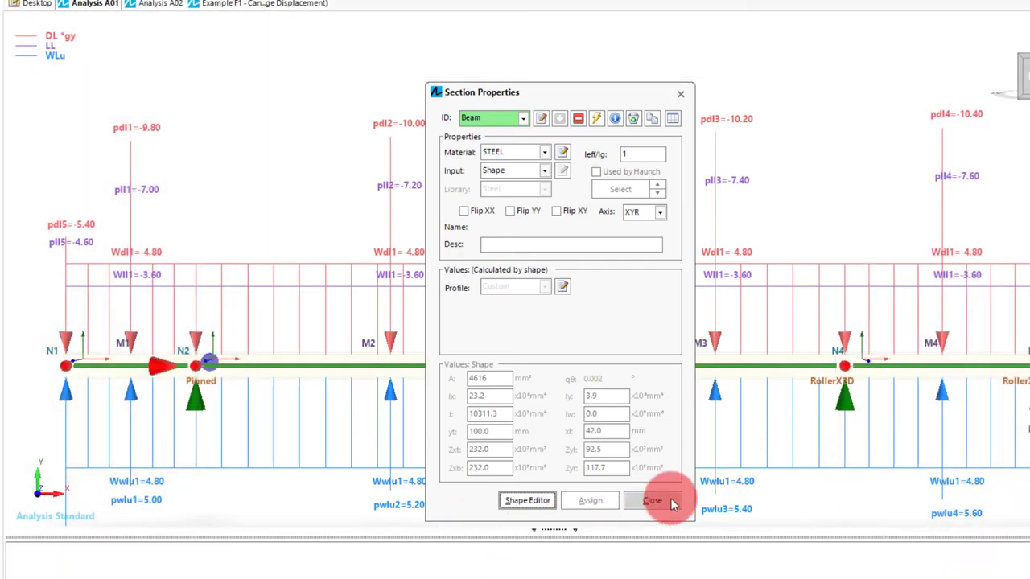
click(673, 500)
- Turn off the DL, LL and WLu load cases so the beam model displays without loads
scroll(810, 403, down, 2)
scroll(917, 394, up, 6)
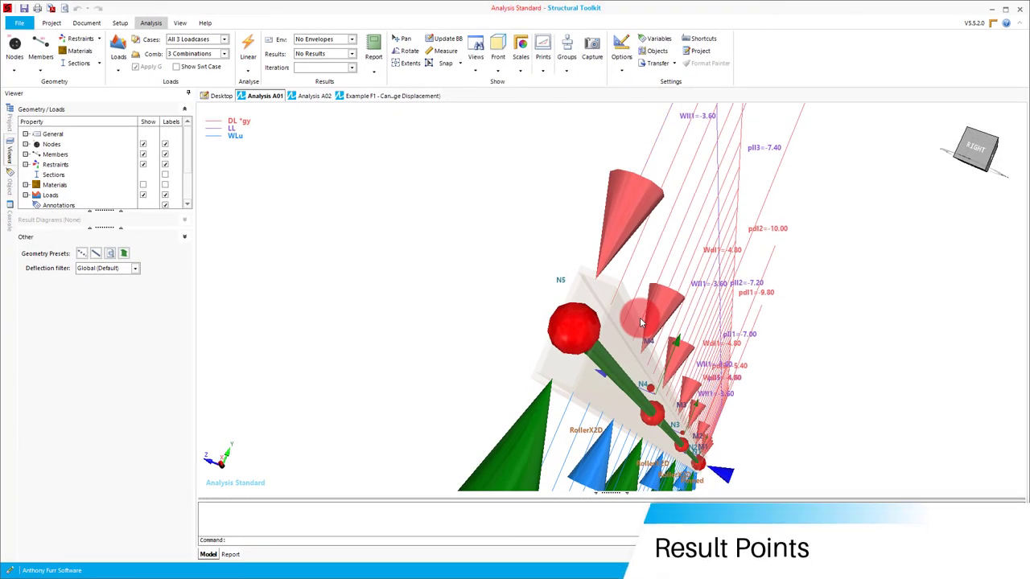
key(f)
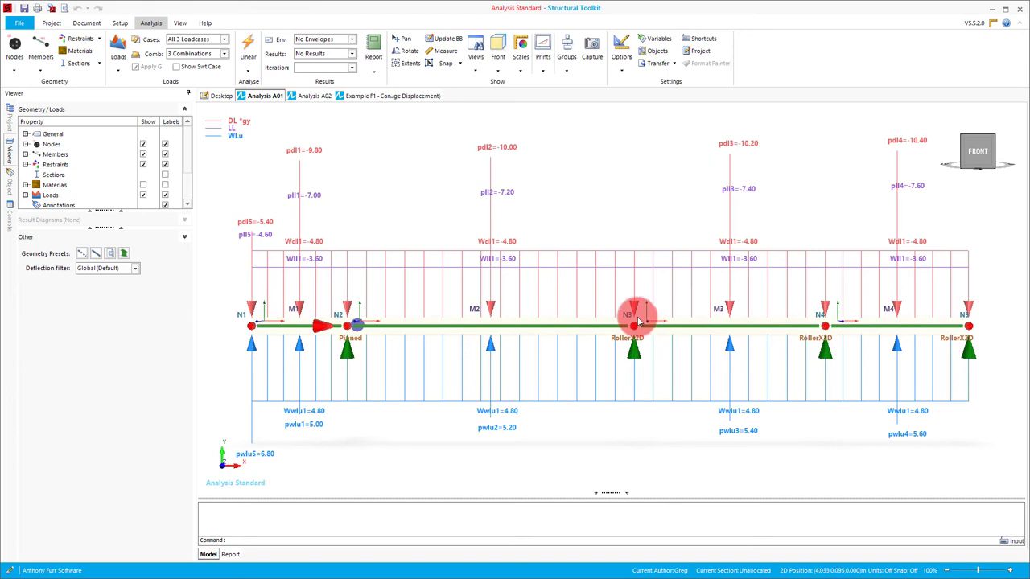
click(223, 38)
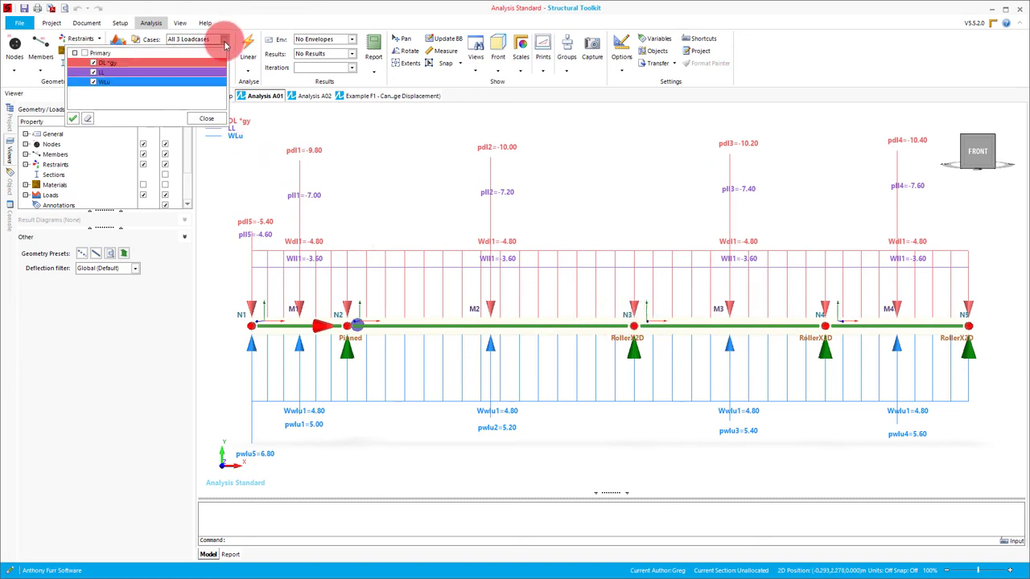
click(93, 62)
click(94, 81)
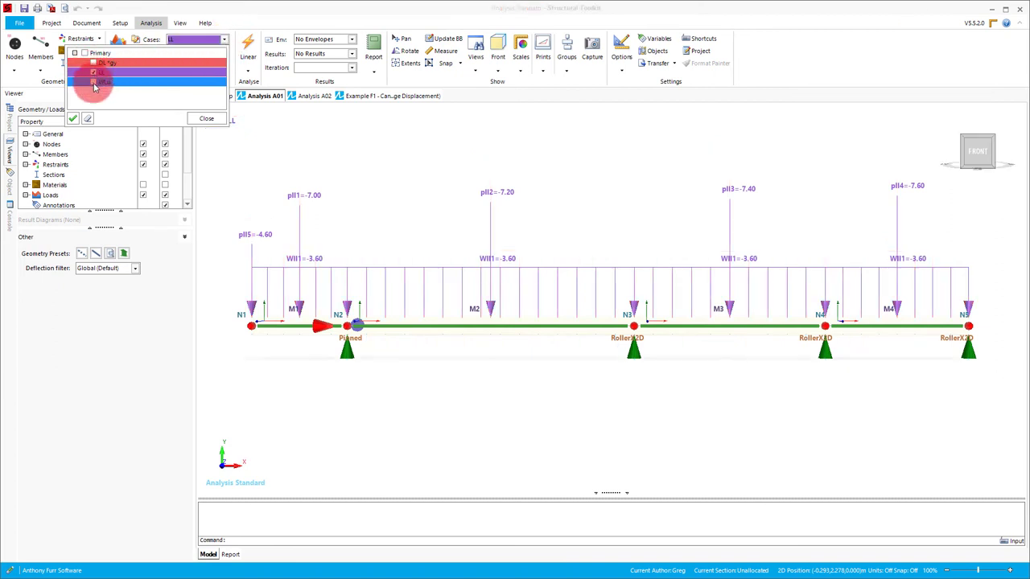
click(94, 71)
click(208, 118)
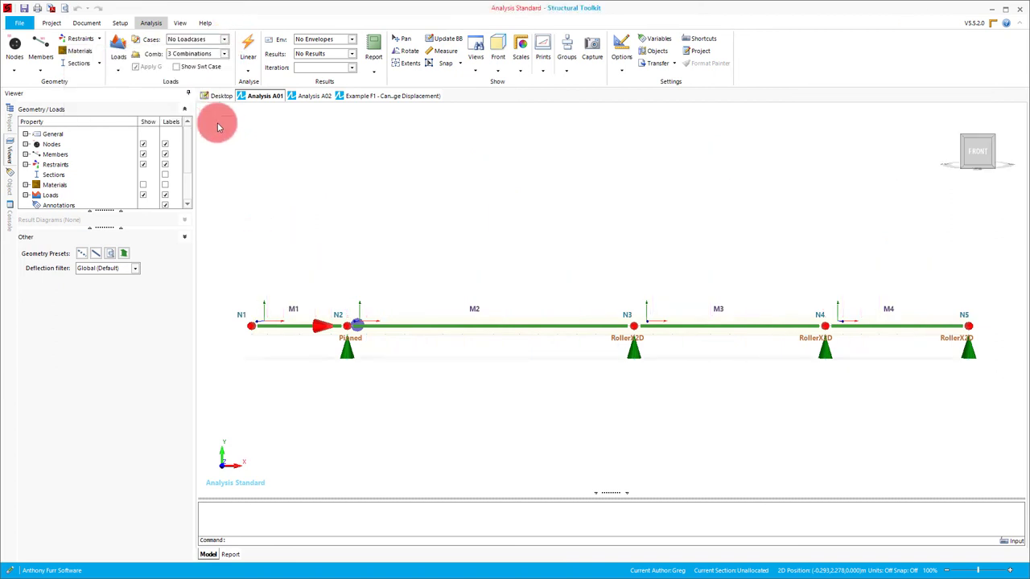
- Add a result point to member M2 at 25% from End 1, on its top and bottom faces
right_click(539, 317)
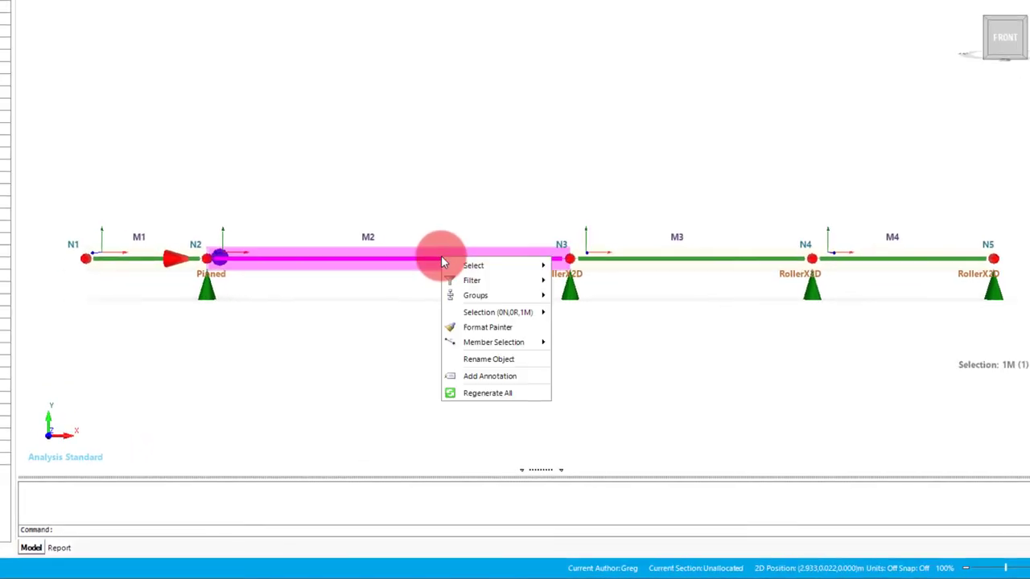
mouse_move(506, 346)
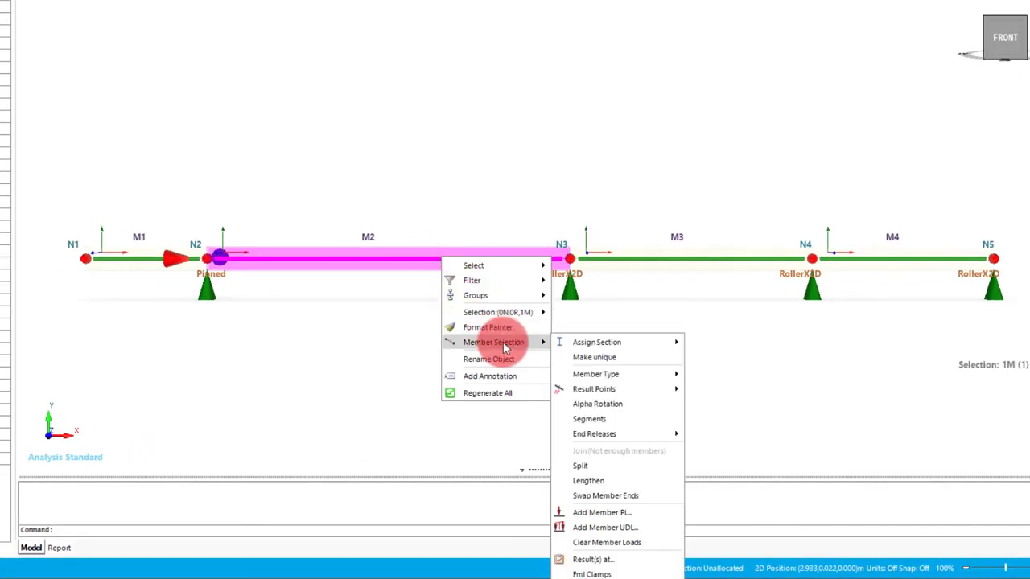
mouse_move(616, 389)
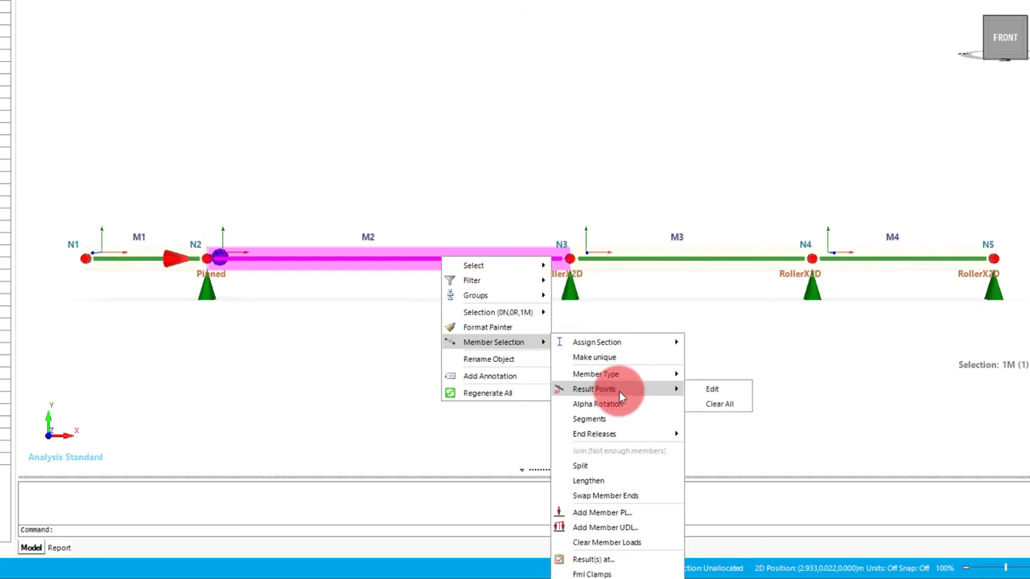
click(729, 388)
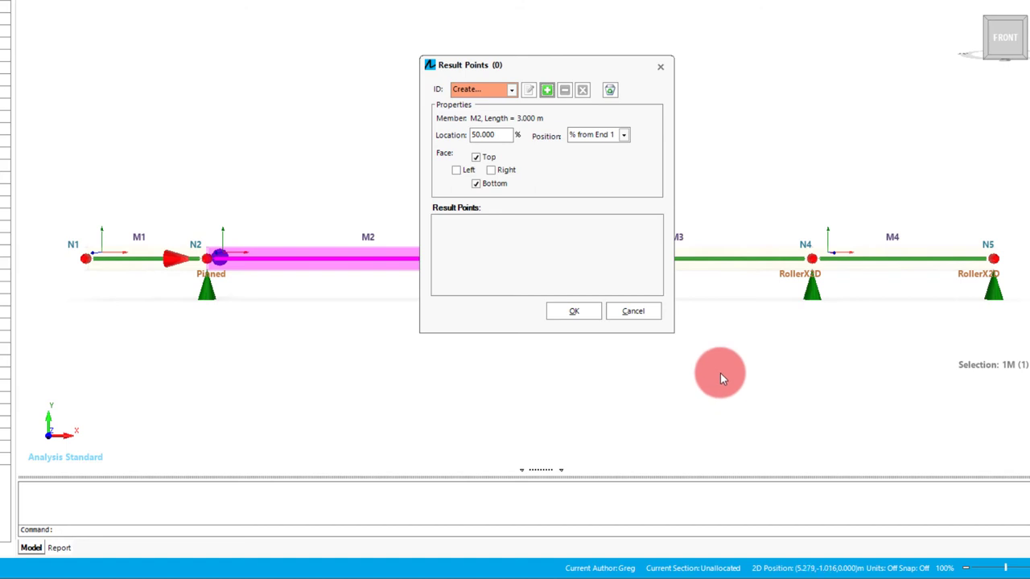
click(624, 136)
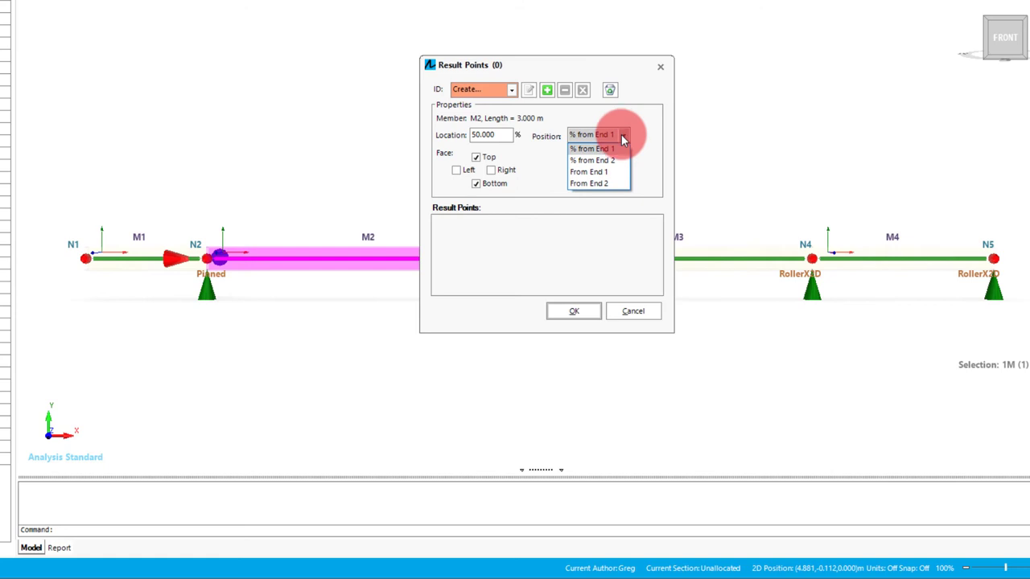
click(622, 135)
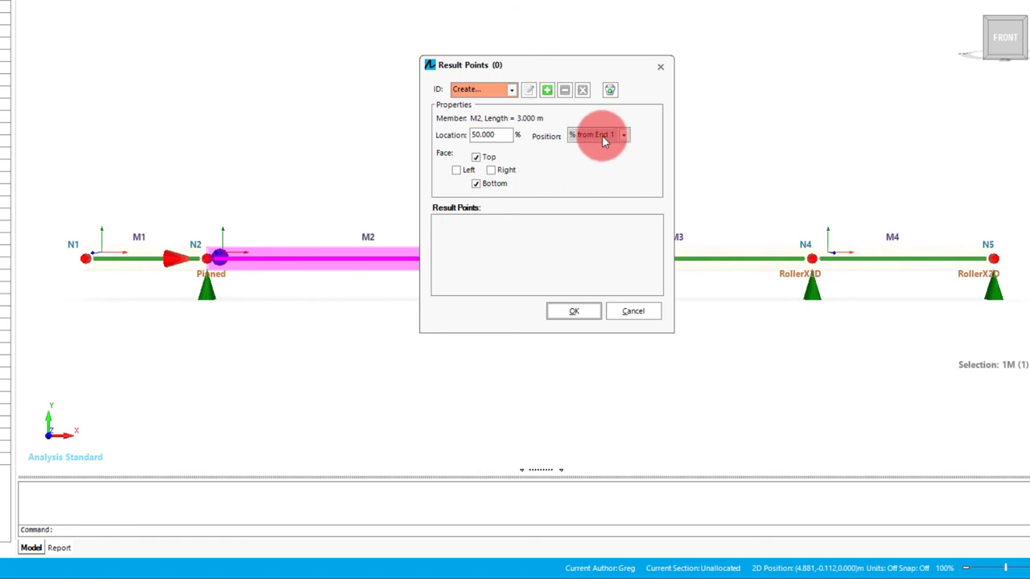
double_click(491, 134)
text(25)
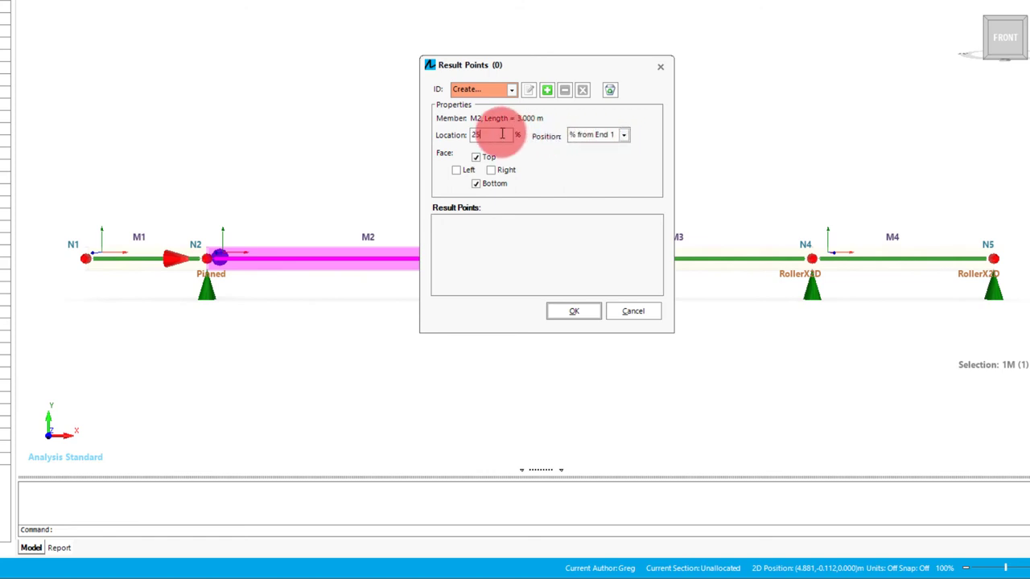
click(547, 90)
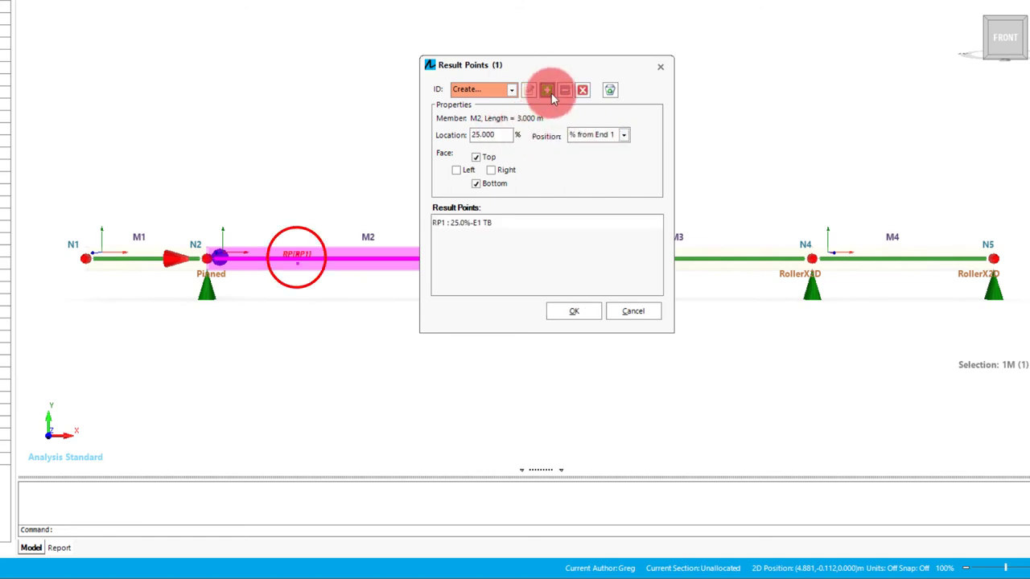
click(661, 66)
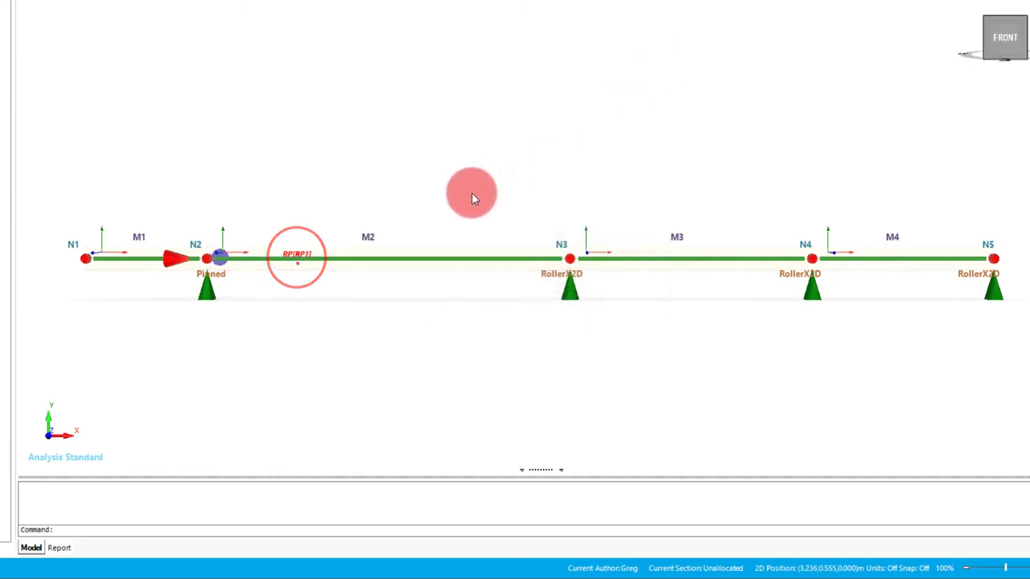
- Run the linear analysis of the beam to plot the 1.2DL+1.5LL moment at member M2's result point
scroll(287, 271, up, 5)
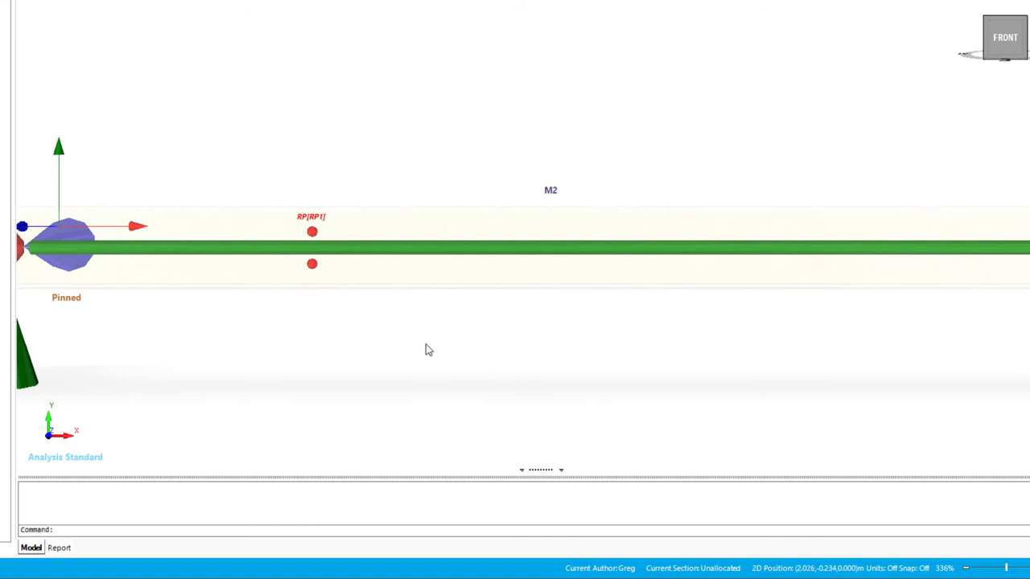
scroll(428, 350, down, 7)
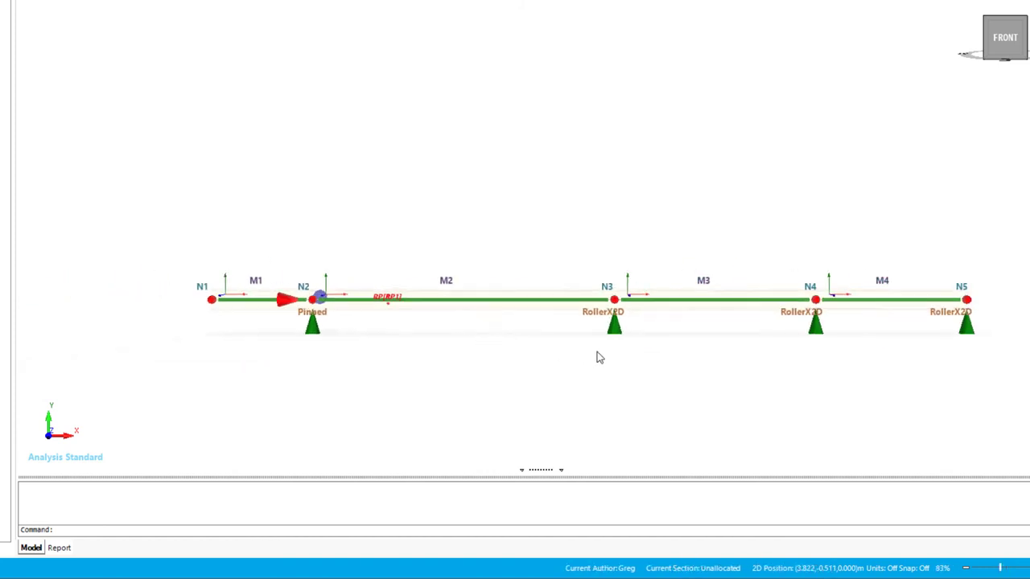
key(F5)
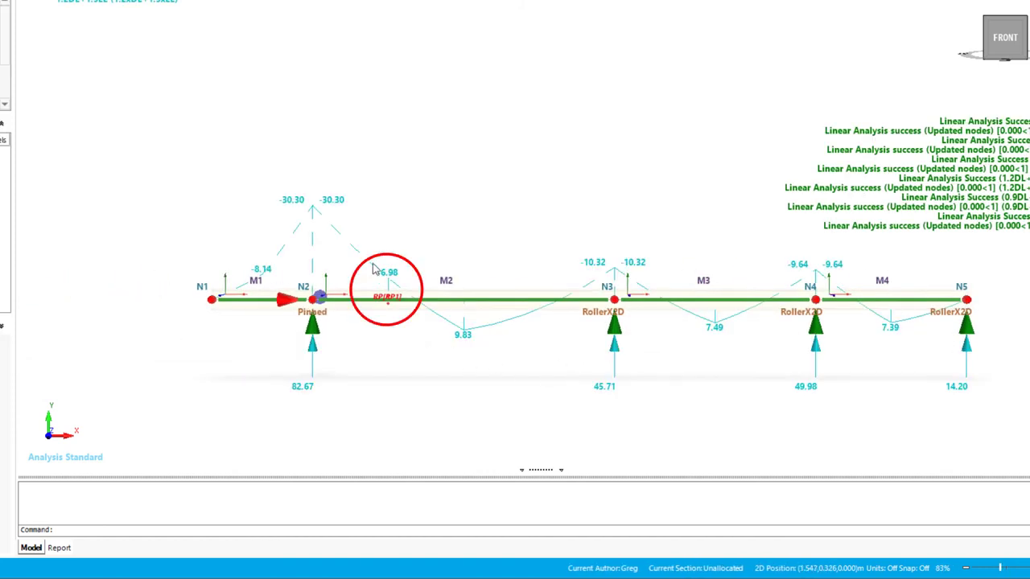
click(457, 237)
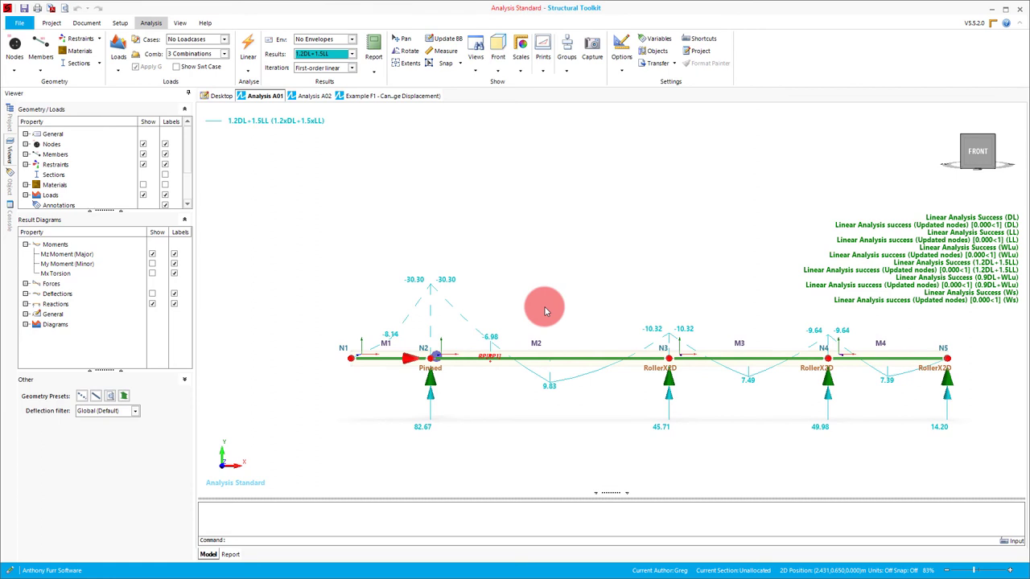
- Examine the result points at the H1C and H1R haunch of the portal frame in Analysis A02
click(316, 97)
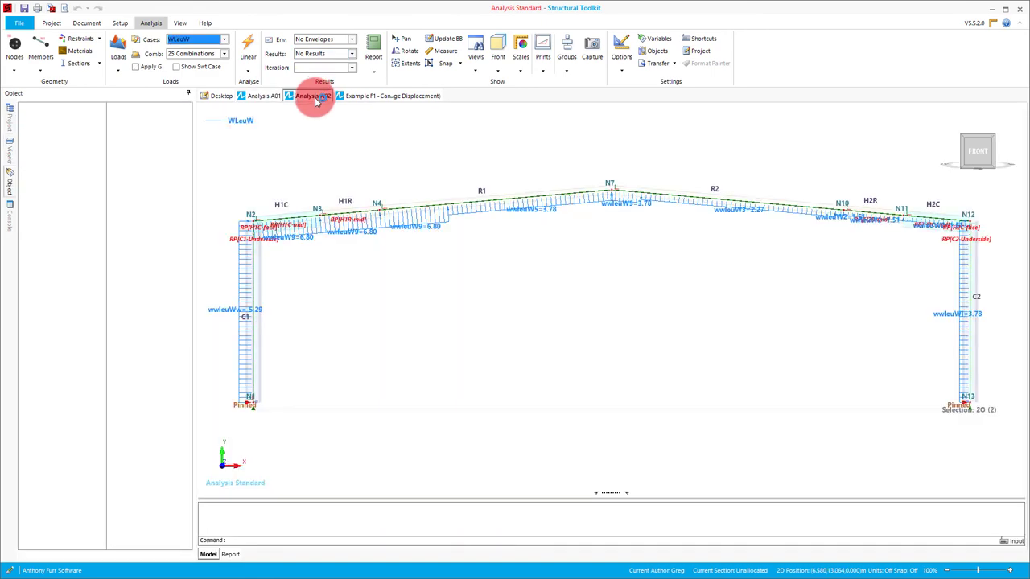
click(232, 228)
scroll(233, 227, up, 3)
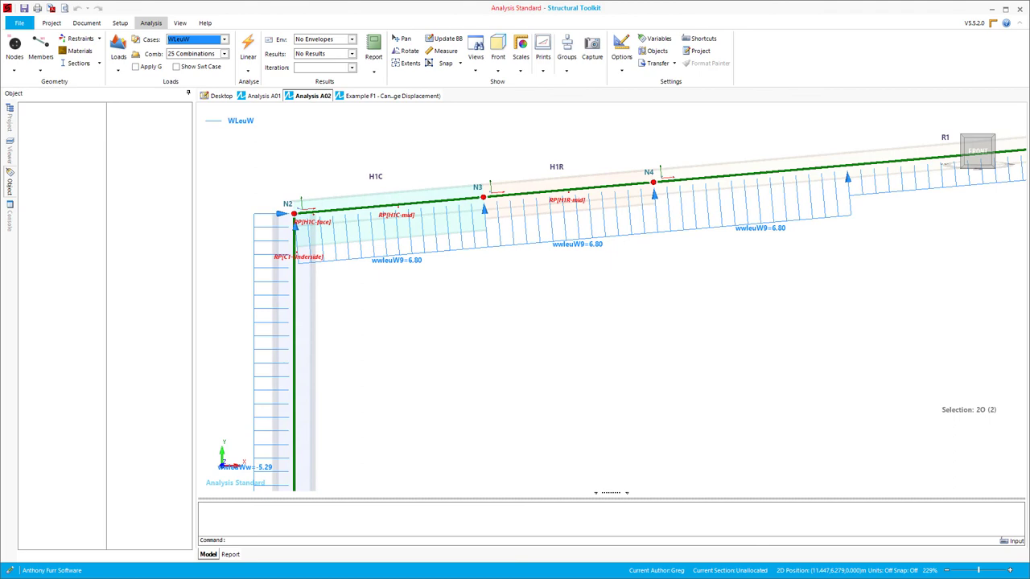
- Open the 3D Tower example from the frame analysis examples
click(220, 95)
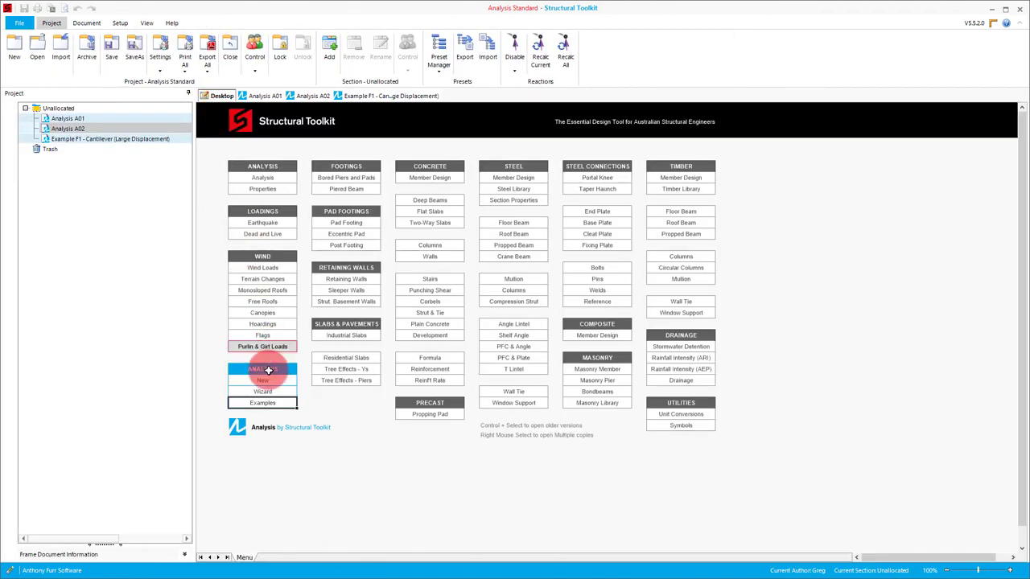
click(267, 381)
click(271, 403)
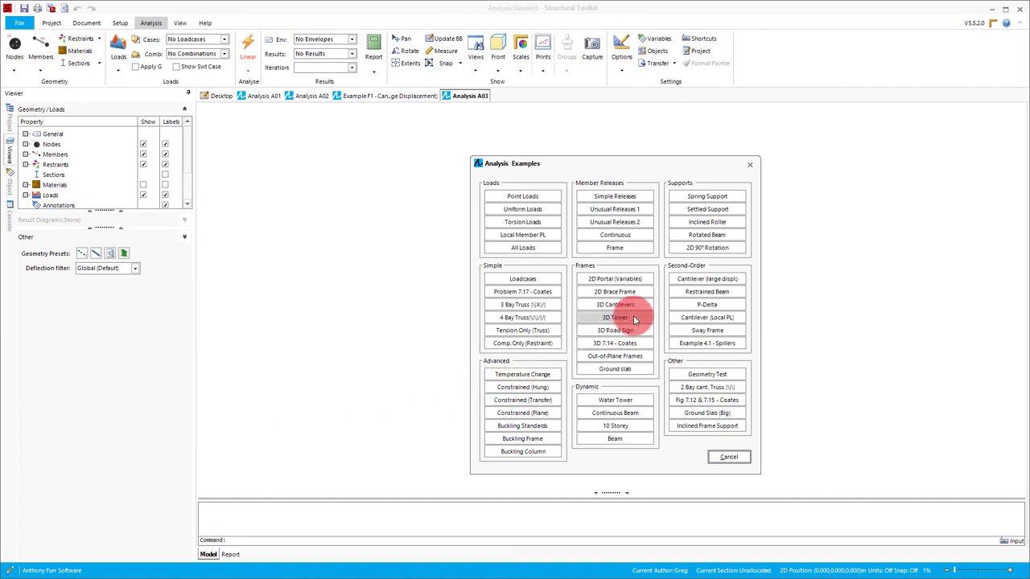
click(633, 317)
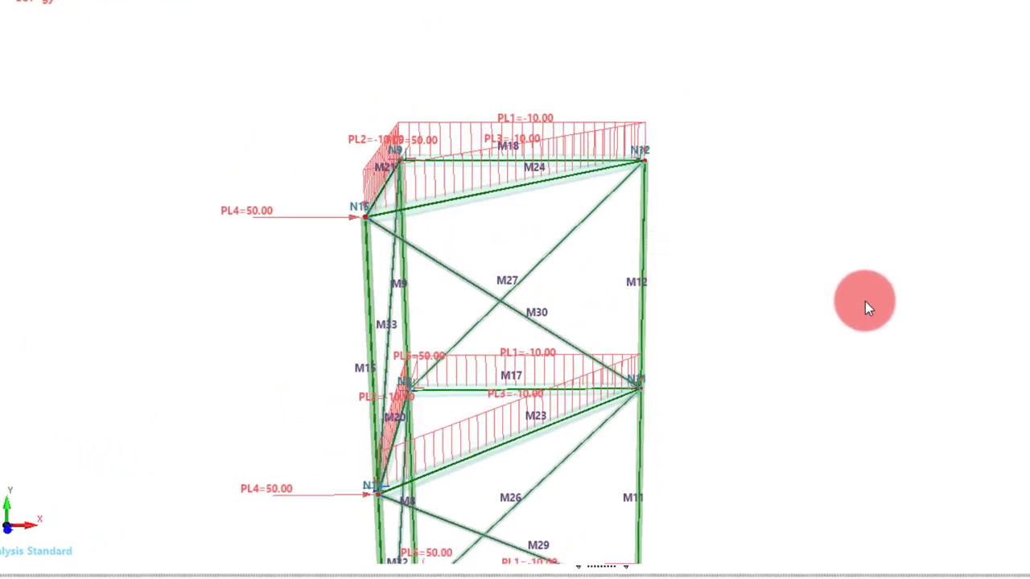
- Create a group named Level 4 from the nodes and members of the tower's uppermost level
drag(706, 282, 219, 98)
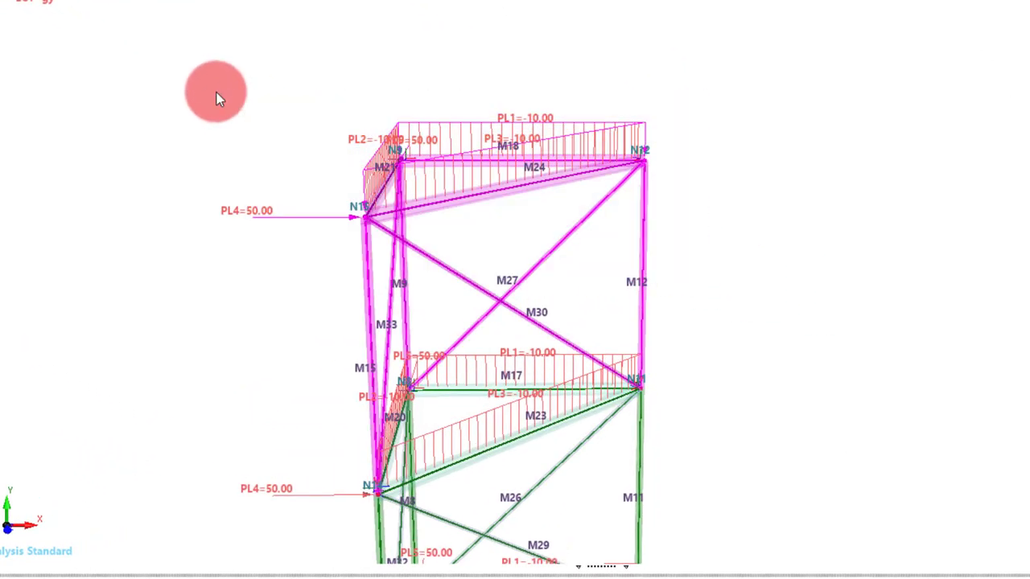
right_click(432, 203)
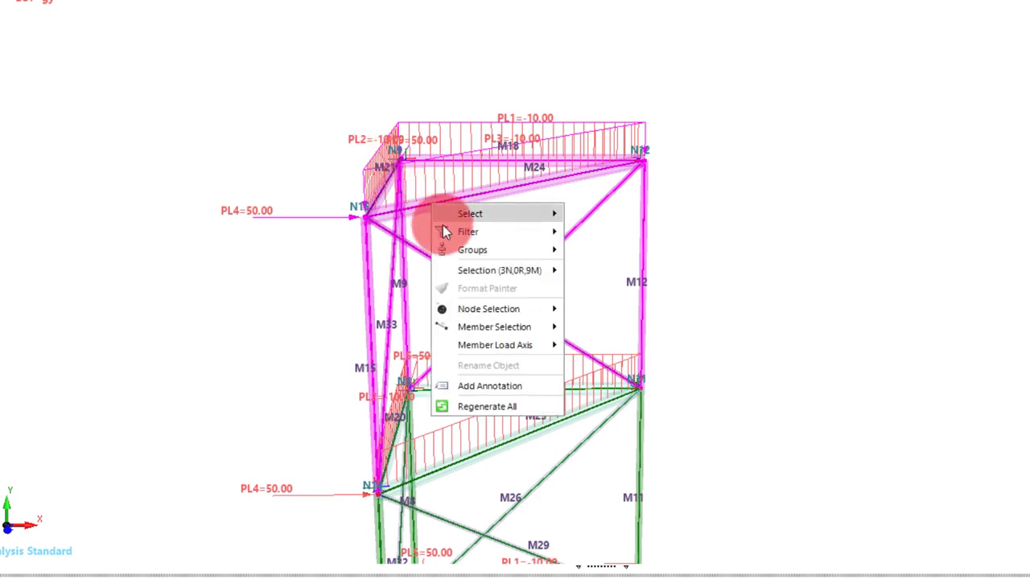
mouse_move(480, 251)
click(616, 270)
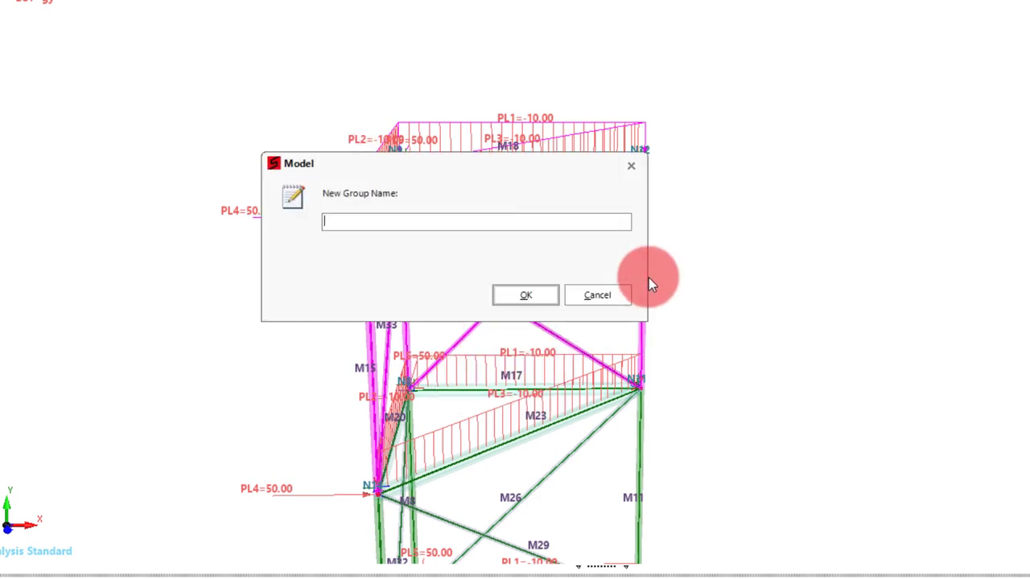
text(Level-4)
key(Return)
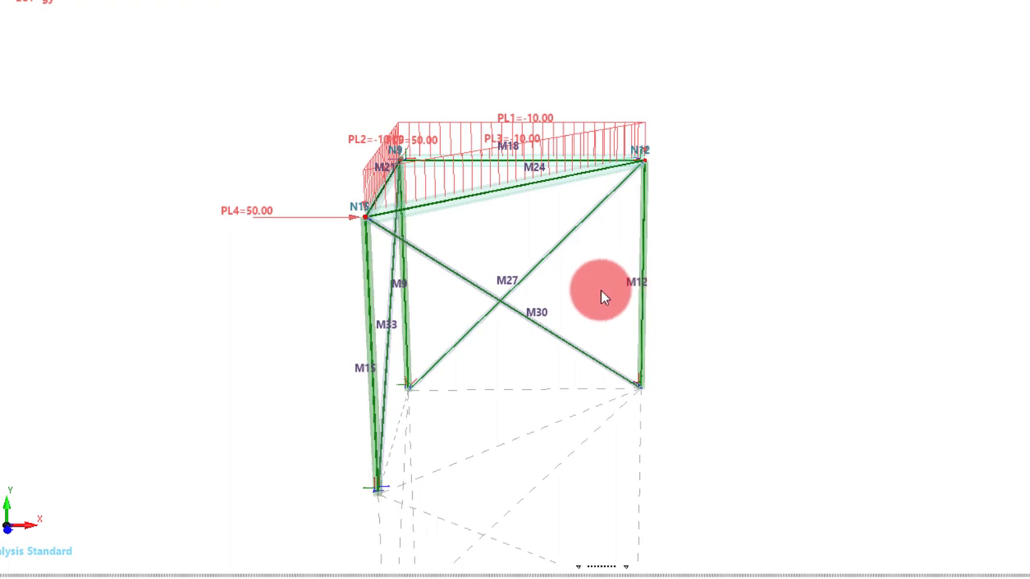
- Run the linear analysis of the tower and show the deflection diagrams for the Level 4 group
click(756, 358)
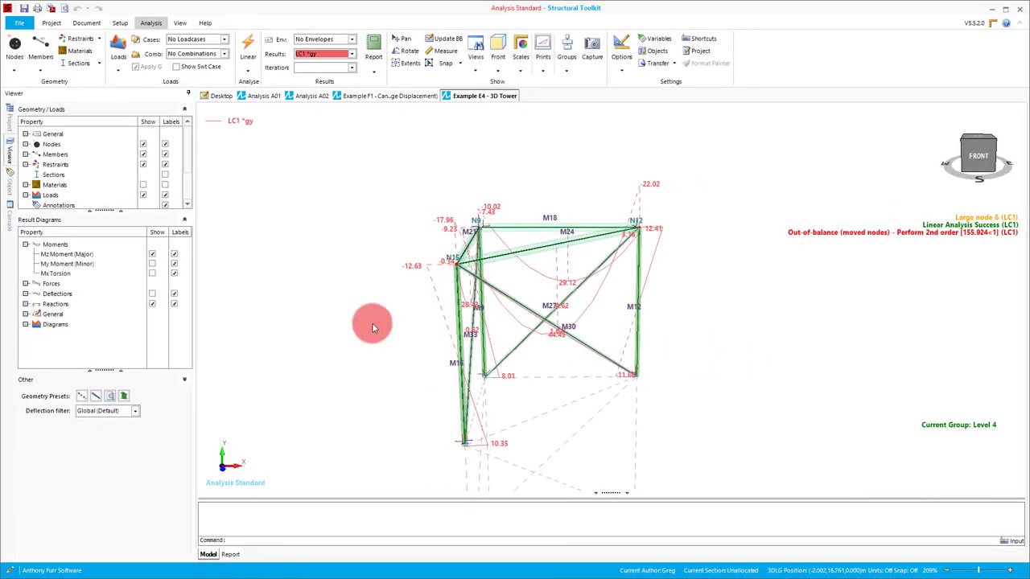
click(152, 294)
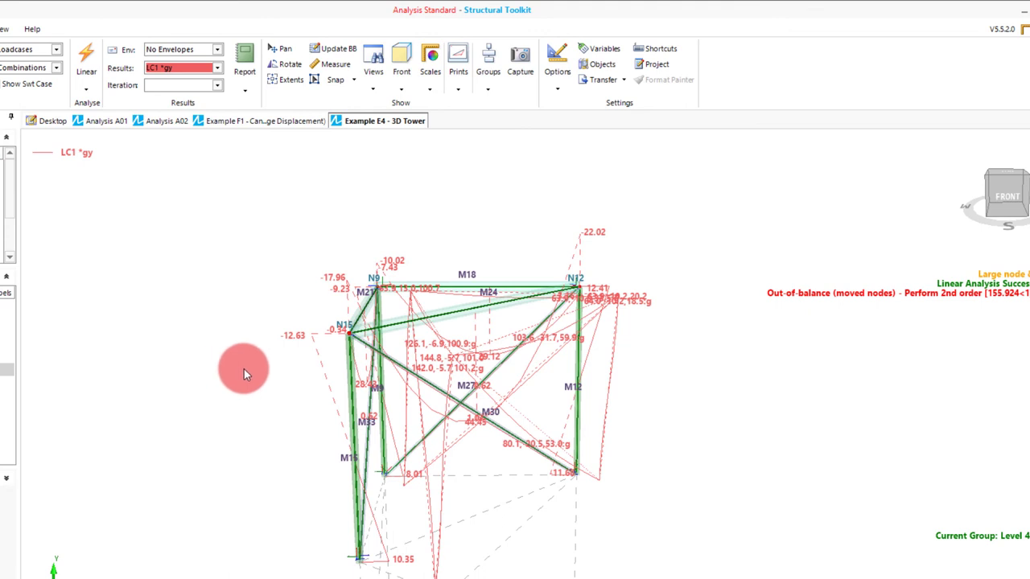
- Set the displayed group to All to show the whole tower
click(488, 88)
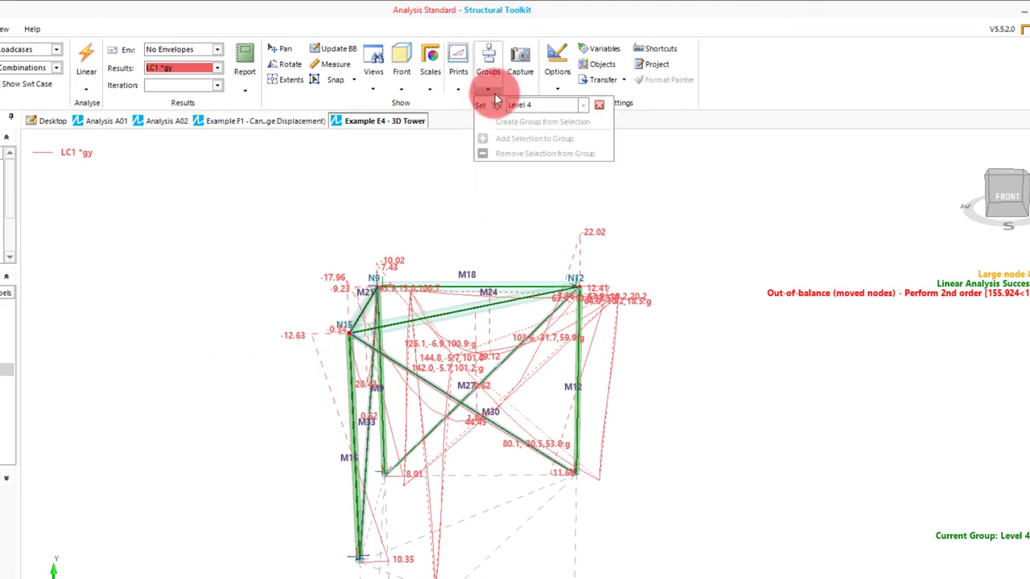
click(584, 105)
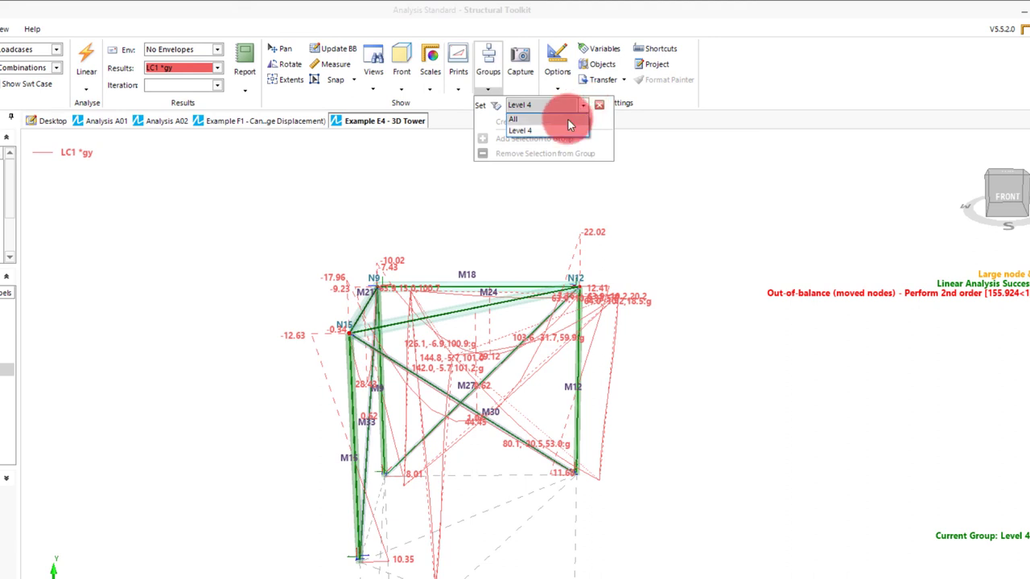
click(567, 118)
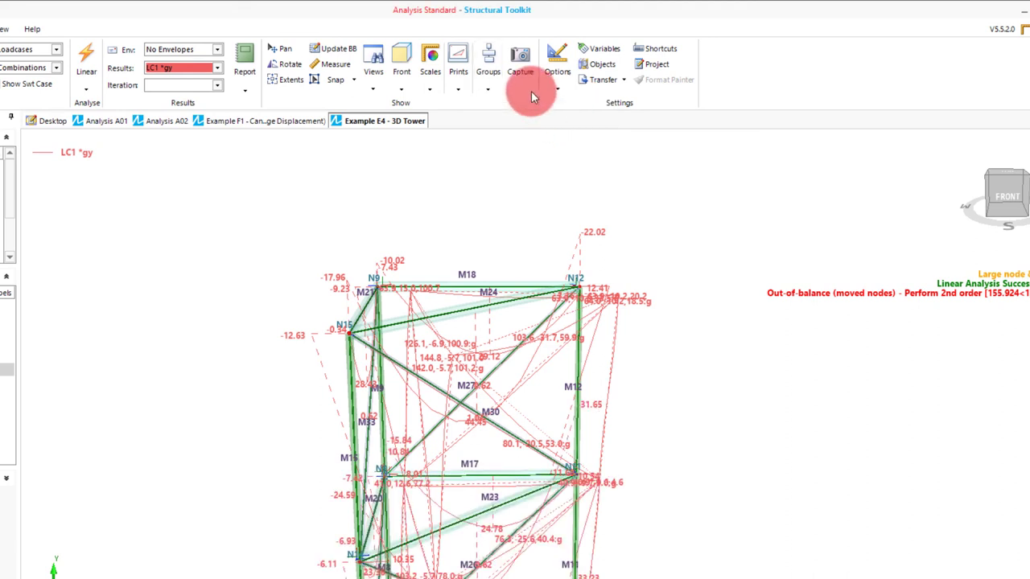
- Try to create a new group from members M1 to M5 in the built-in Members list
click(490, 63)
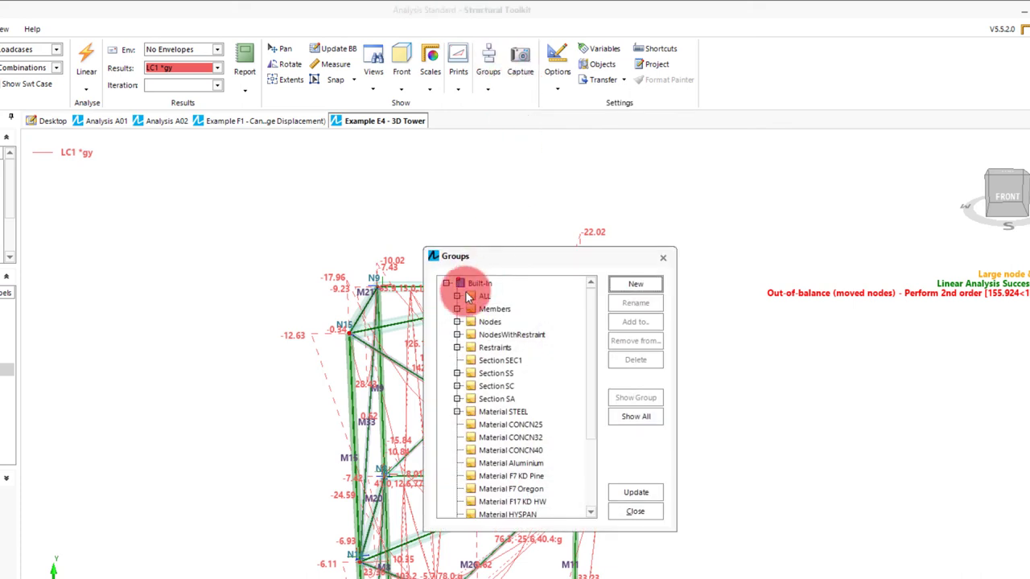
click(457, 310)
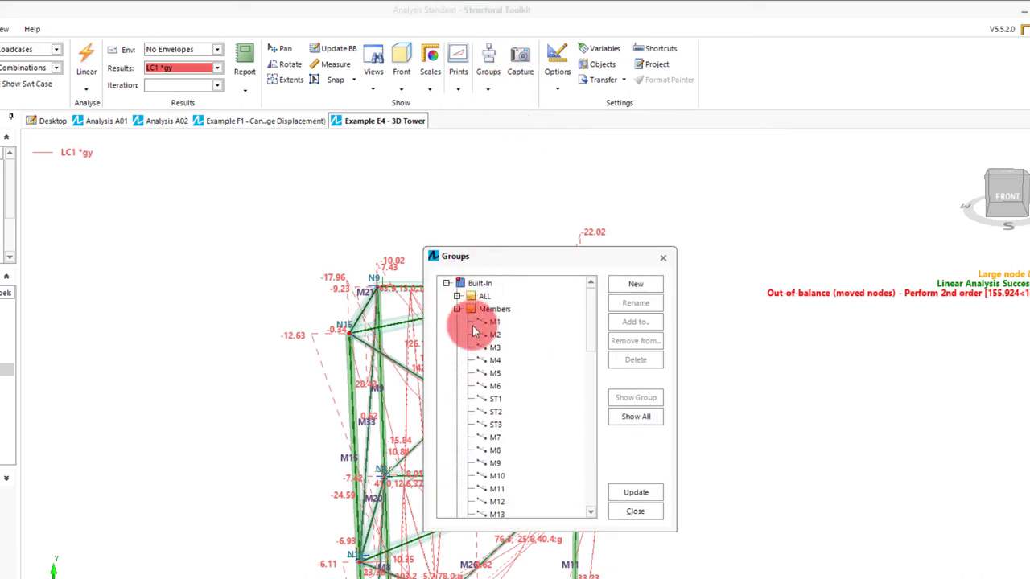
drag(486, 338, 501, 372)
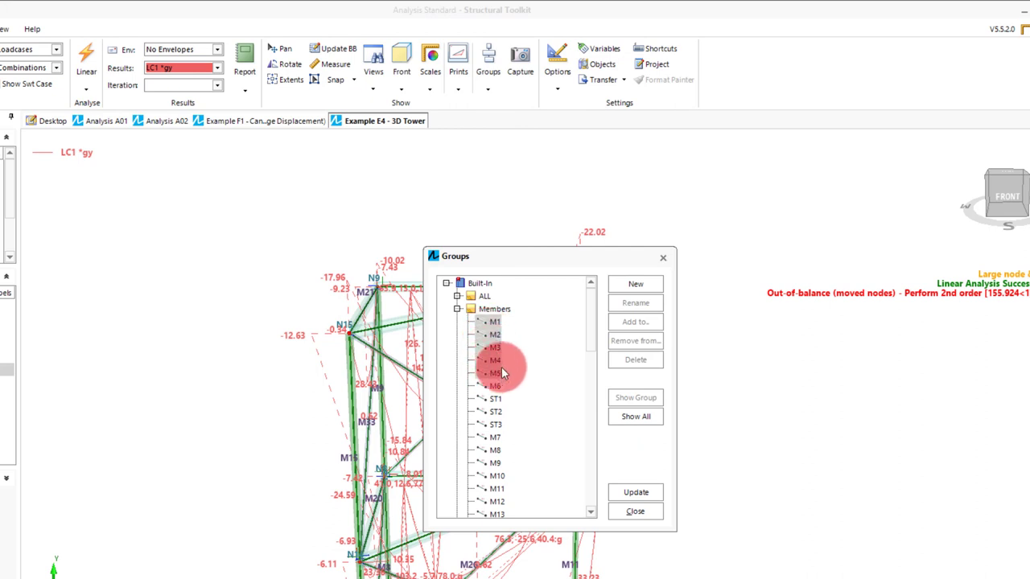
click(632, 286)
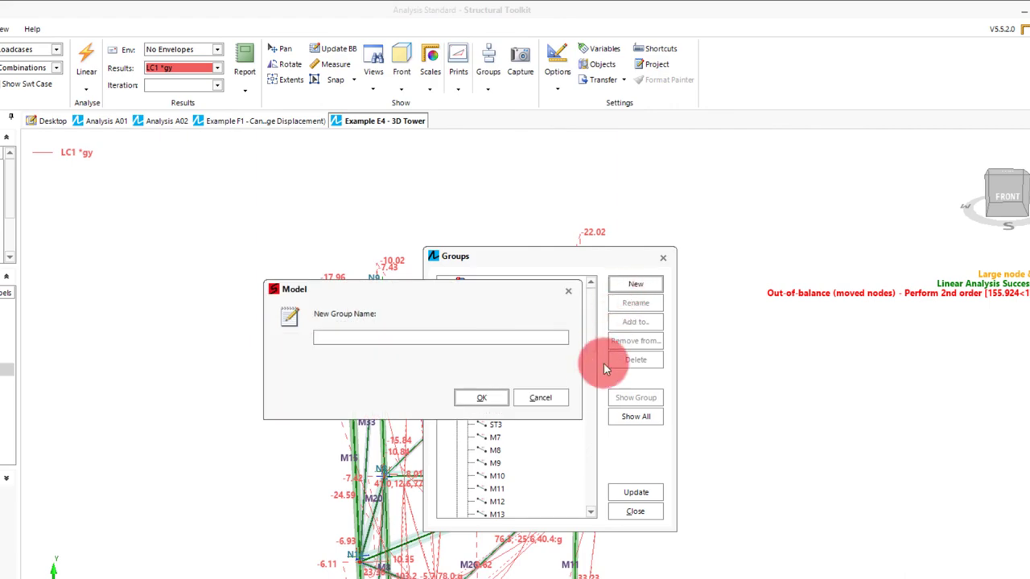
click(561, 398)
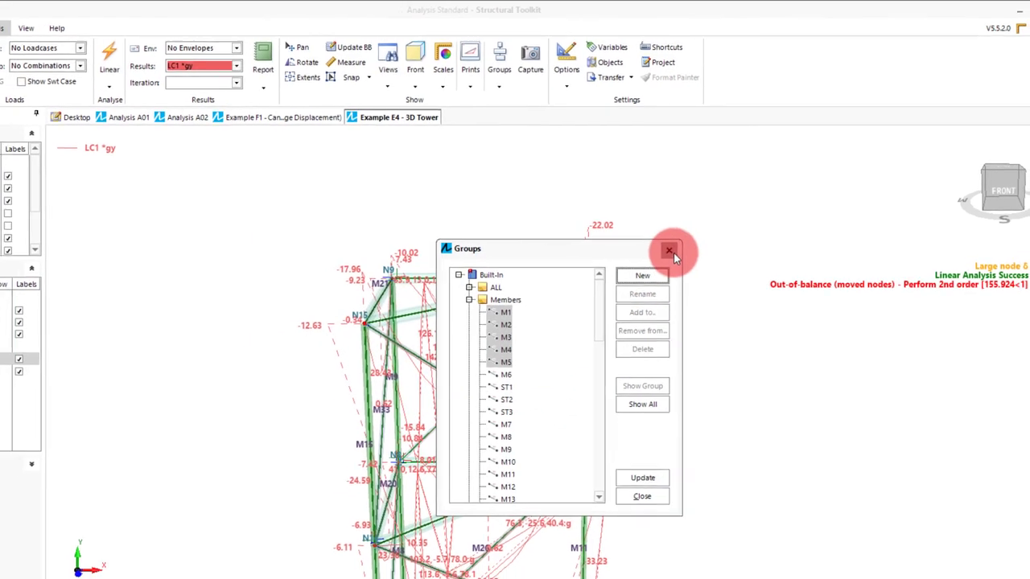
click(671, 249)
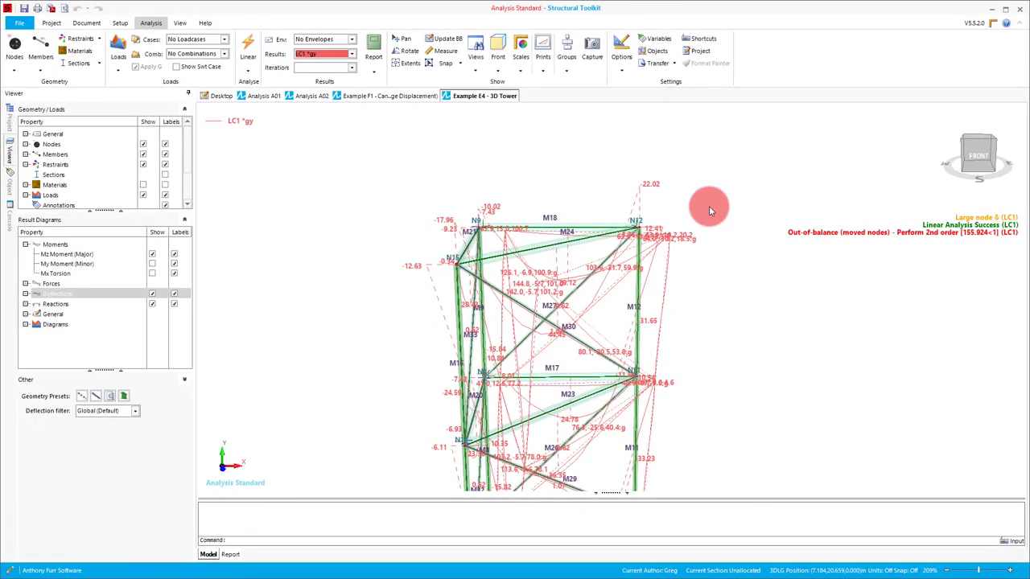